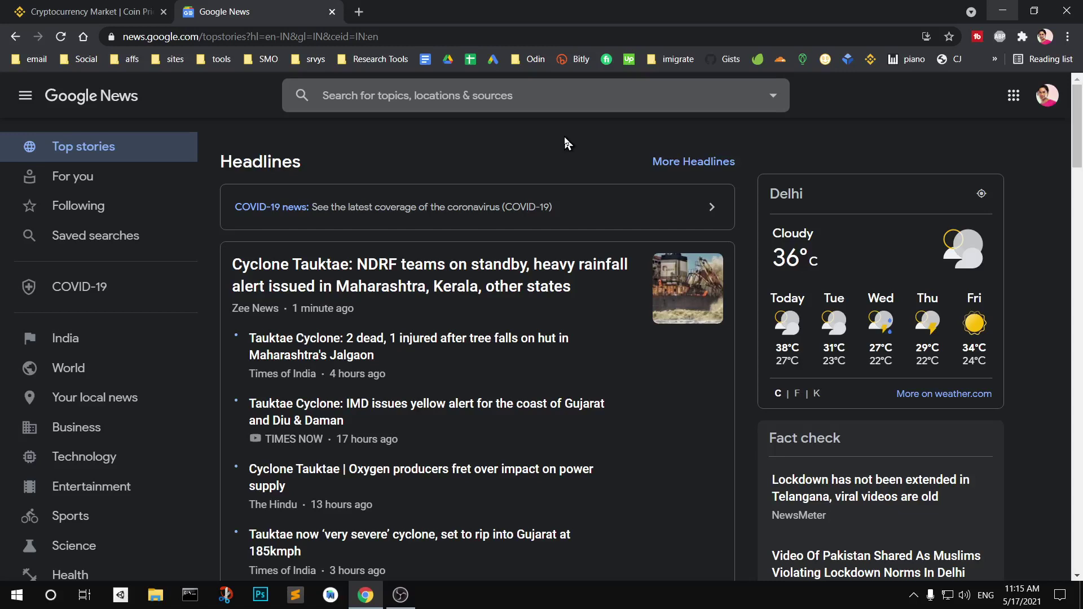
click(917, 602)
click(758, 605)
Turn on caret browsing so pages can be navigated with a text cursor.
key(F7)
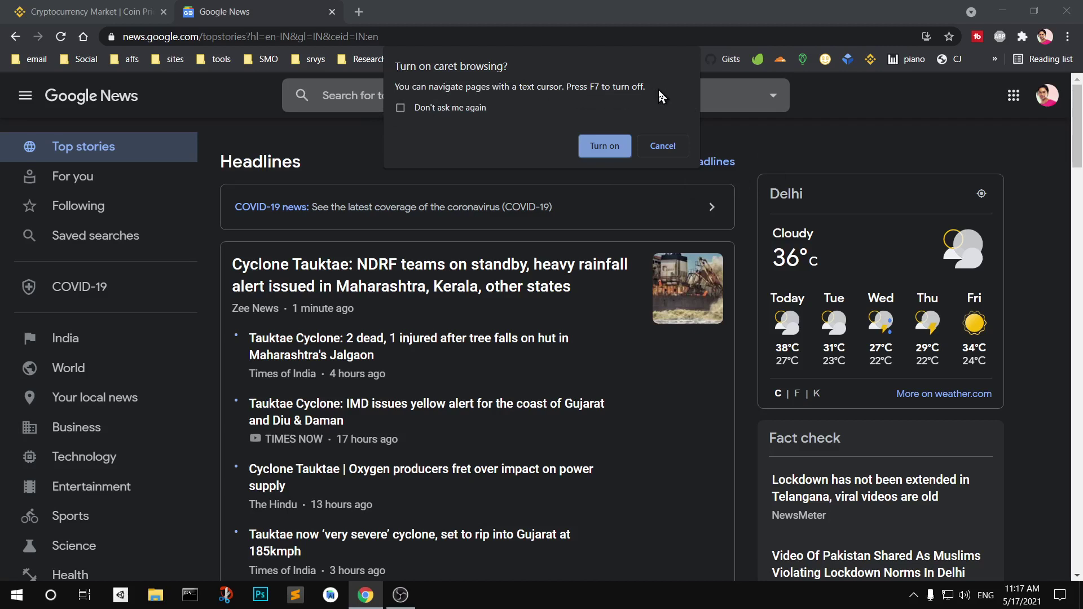
click(608, 153)
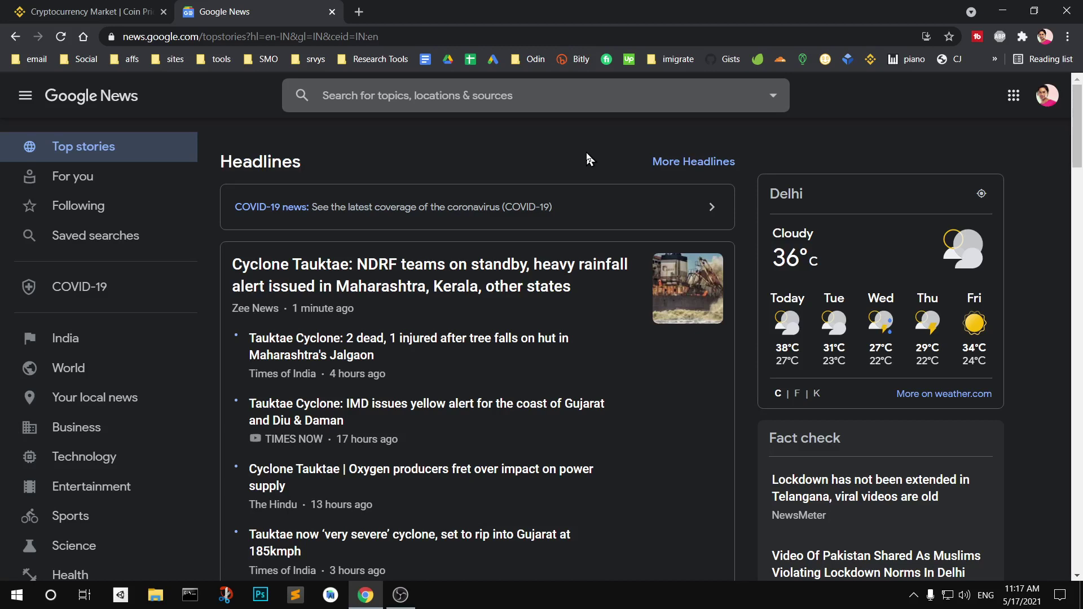
Move the keyboard focus forward through the headline links, from the COVID-19 news banner down into the Coronavirus India story.
key(Tab)
key(Tab)
key(Tab)
key(Tab)
key(Tab)
key(Tab)
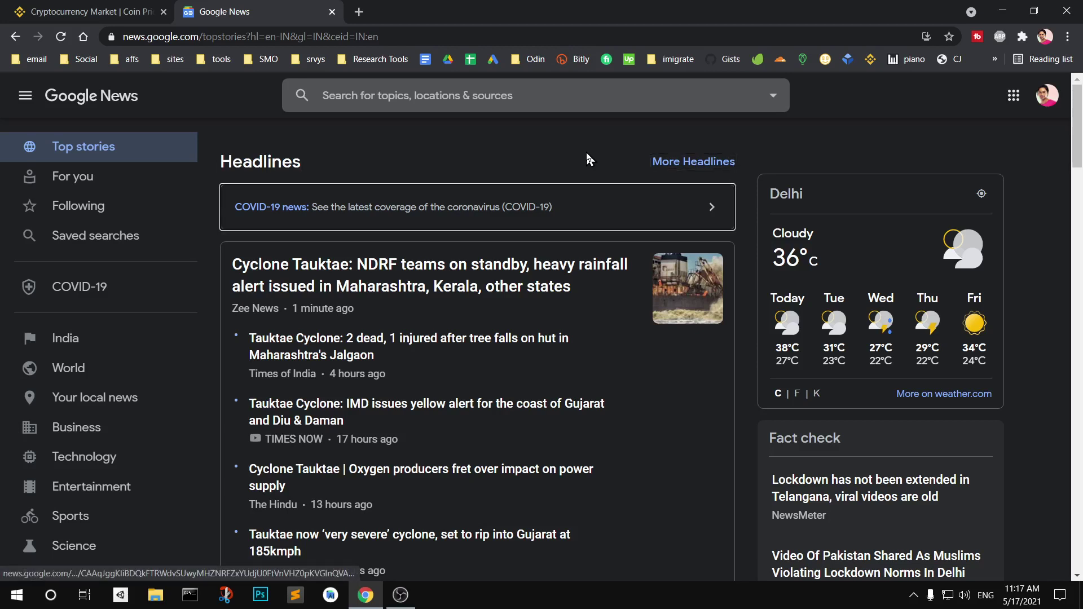
key(Tab)
key(Tab)
key(Tab)
key(Tab)
key(Tab)
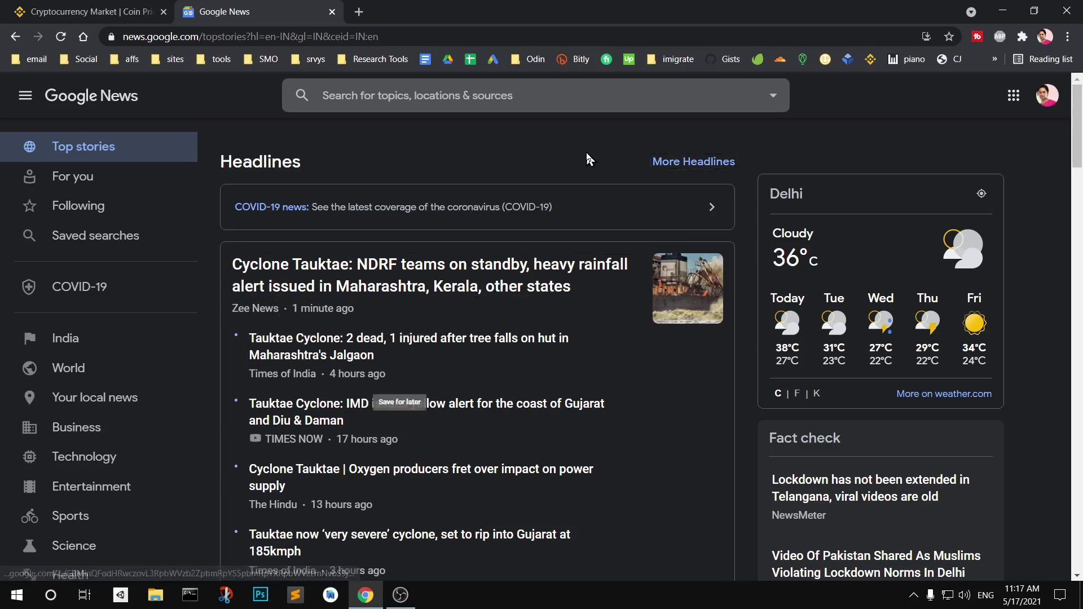
key(Tab)
key(Tab)
key(Tab)
key(Tab)
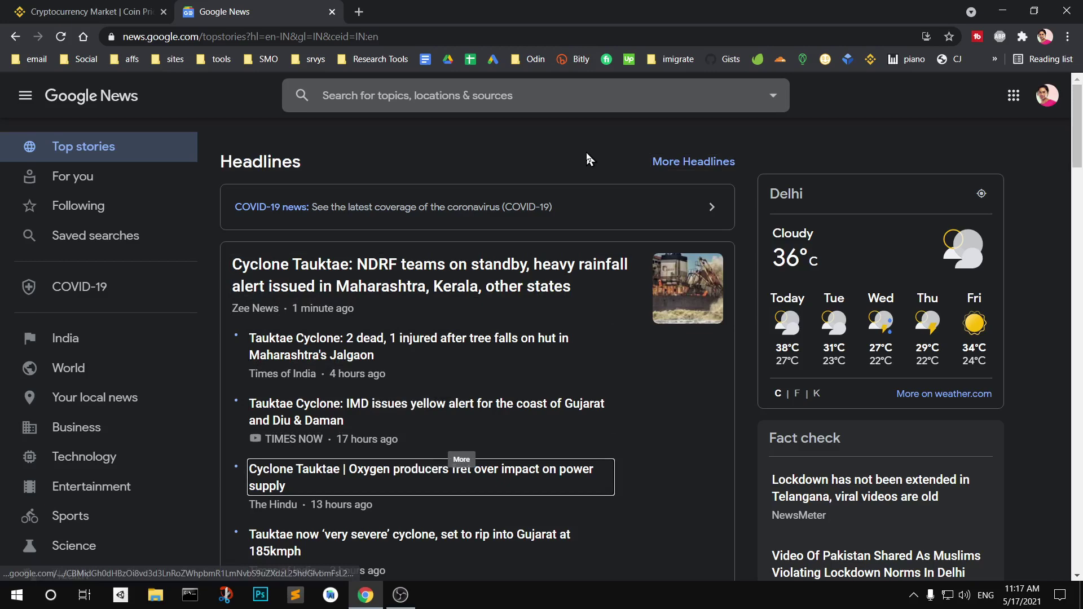
key(Tab)
key(Tab)
key(Tab)
key(Tab)
key(Tab)
key(Tab)
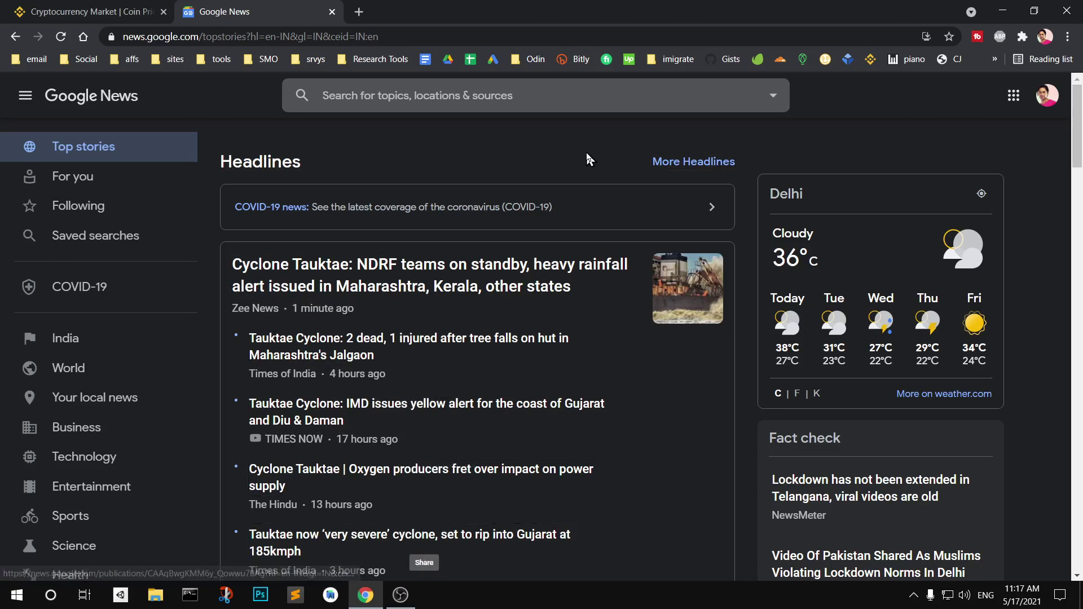
key(Tab)
key(Tab)
key(Tab)
key(Tab)
key(Tab)
key(Tab)
key(Tab)
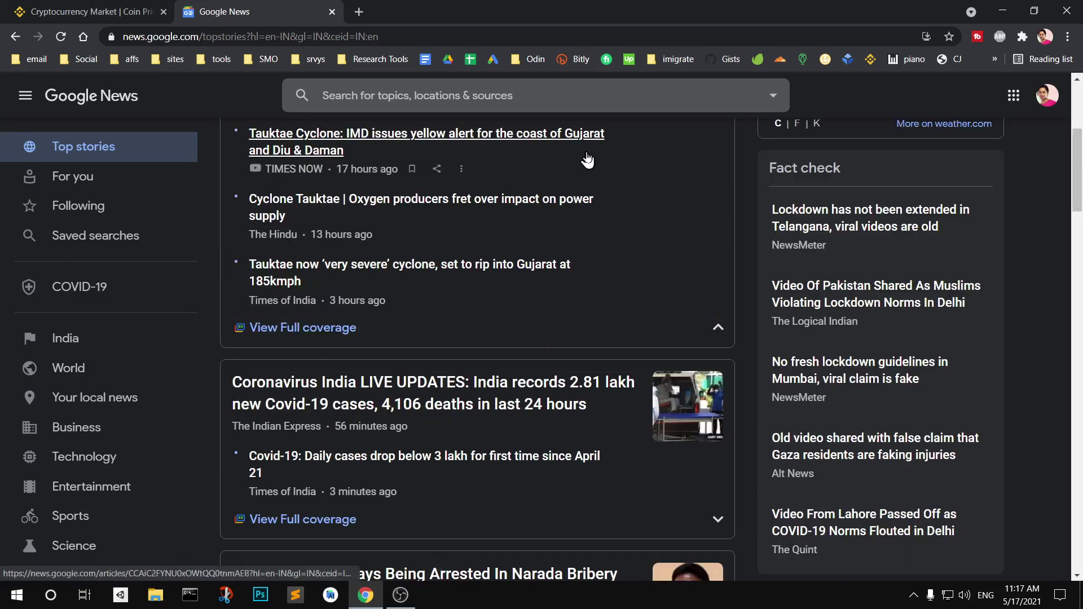
key(Tab)
key(Tab)
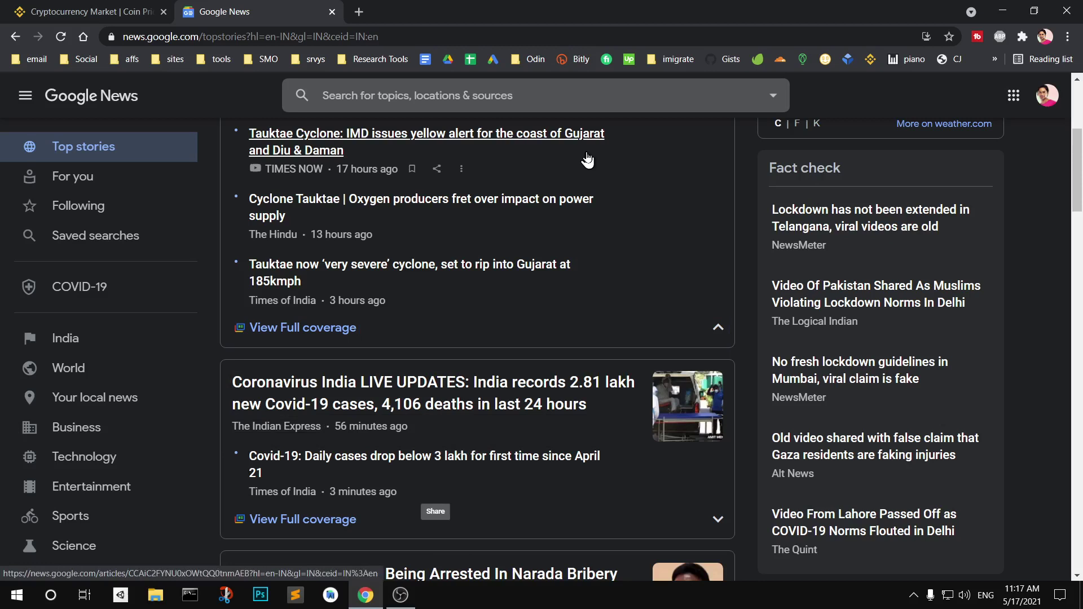
Move the keyboard focus backward from the Coronavirus India story to the first cyclone story in Headlines.
key(shift+Tab)
key(shift+Tab)
key(shift+Tab)
key(shift+Tab)
key(shift+Tab)
key(shift+Tab)
key(shift+Tab)
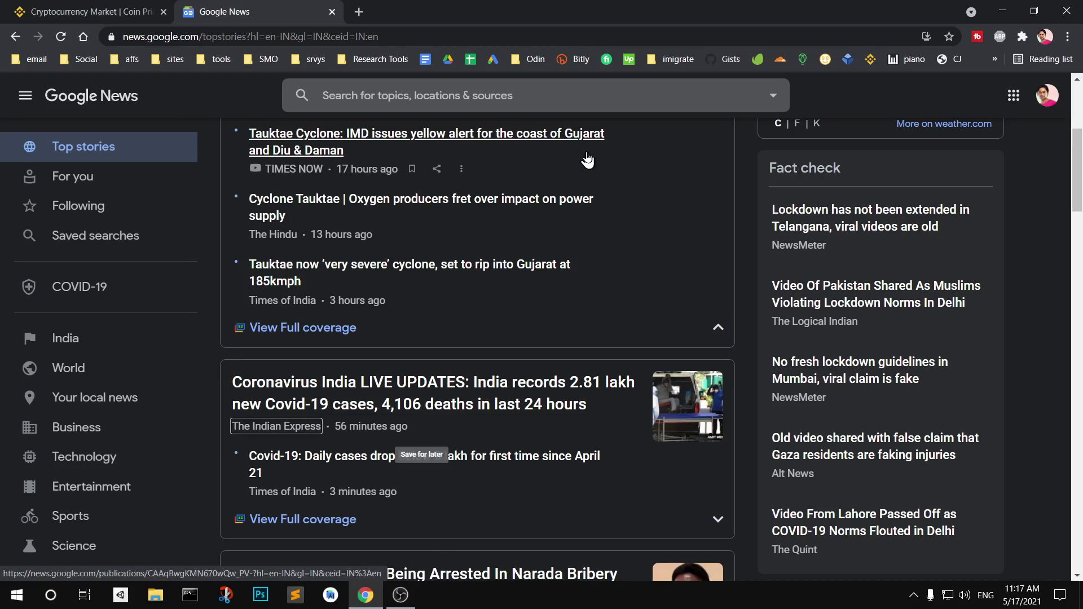
key(shift+Tab)
key(shift+Tab)
key(shift+Tab)
key(shift+Tab)
key(shift+Tab)
key(shift+Tab)
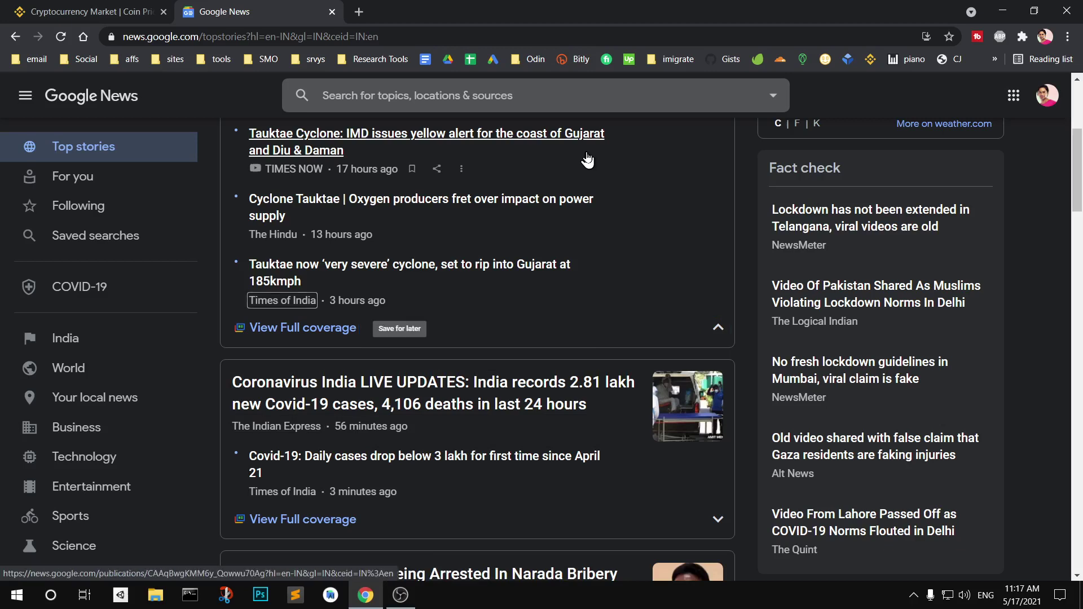
key(shift+Tab)
key(shift+Tab)
key(shift+Tab)
key(shift+Tab)
key(shift+Tab)
key(shift+Tab)
key(shift+Tab)
key(shift+Tab)
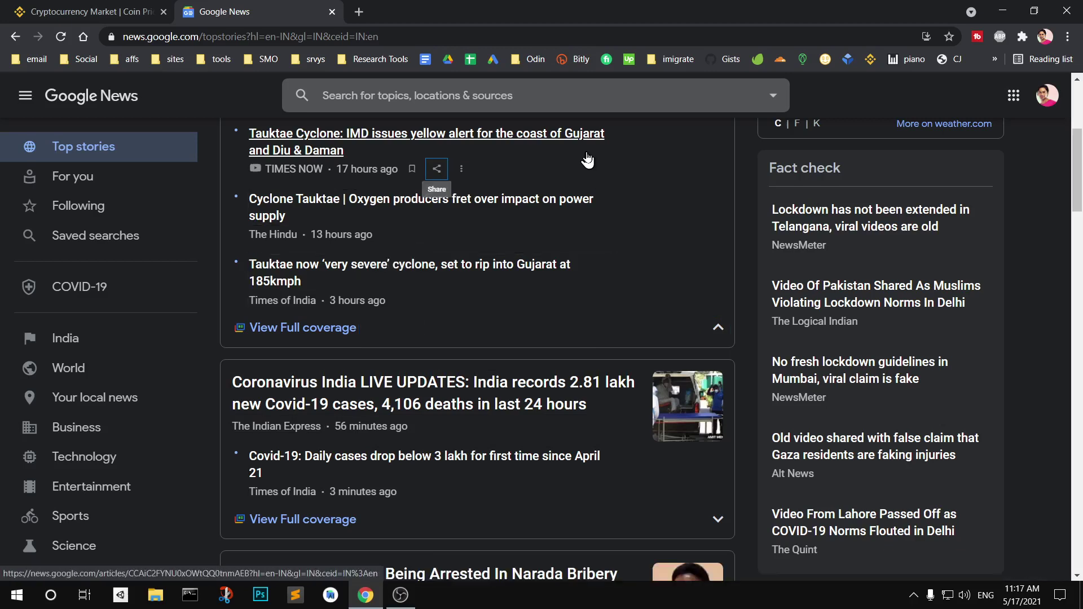
key(shift+Tab)
key(shift+Tab)
key(shift+Tab)
key(shift+Tab)
key(shift+Tab)
key(shift+Tab)
key(shift+Tab)
key(shift+Tab)
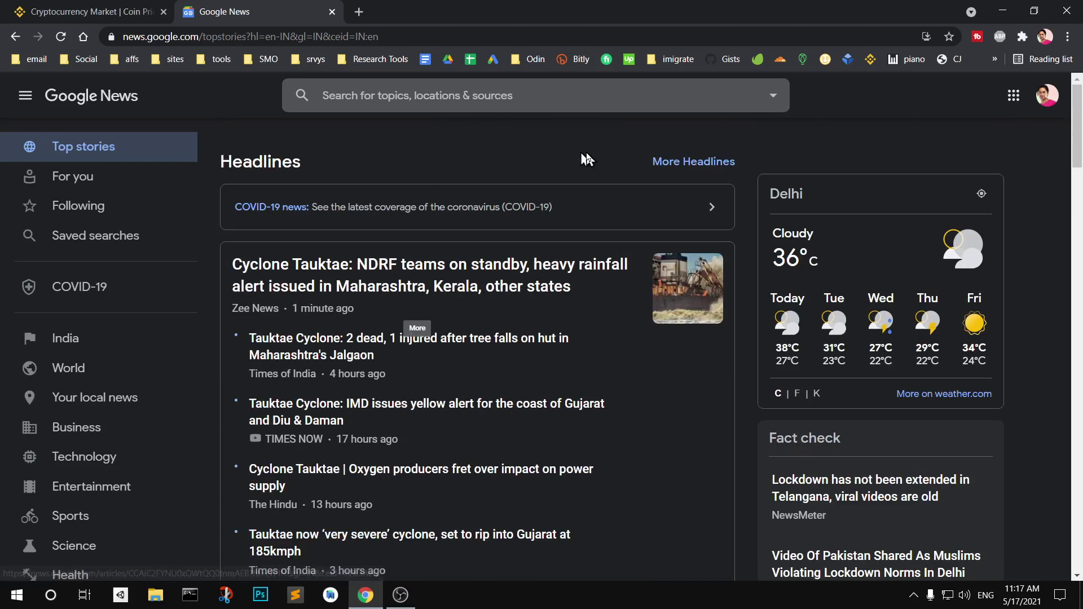
Move the keyboard focus forward through the cyclone story links again, and release it on an empty area of the page header.
key(Tab)
key(Tab)
key(Tab)
key(Tab)
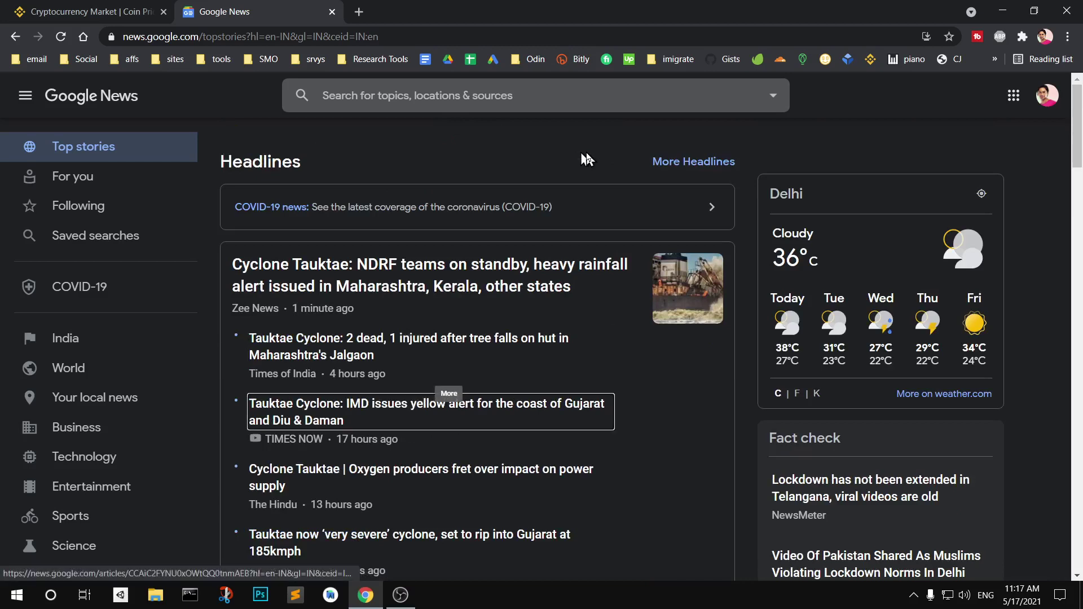
key(Tab)
key(Tab)
key(Tab)
key(Tab)
key(Tab)
key(Tab)
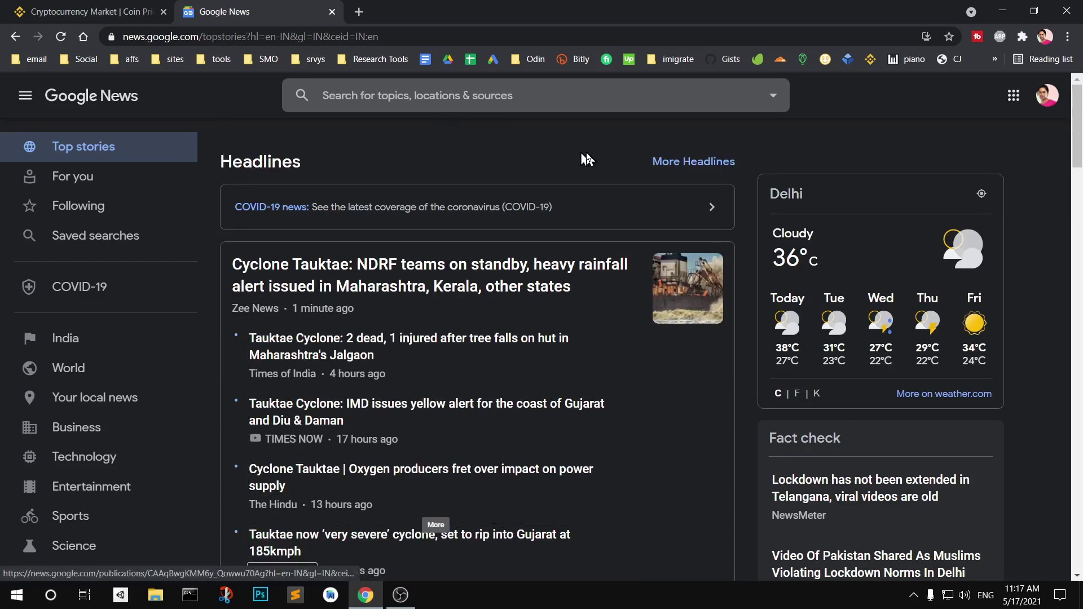
click(188, 81)
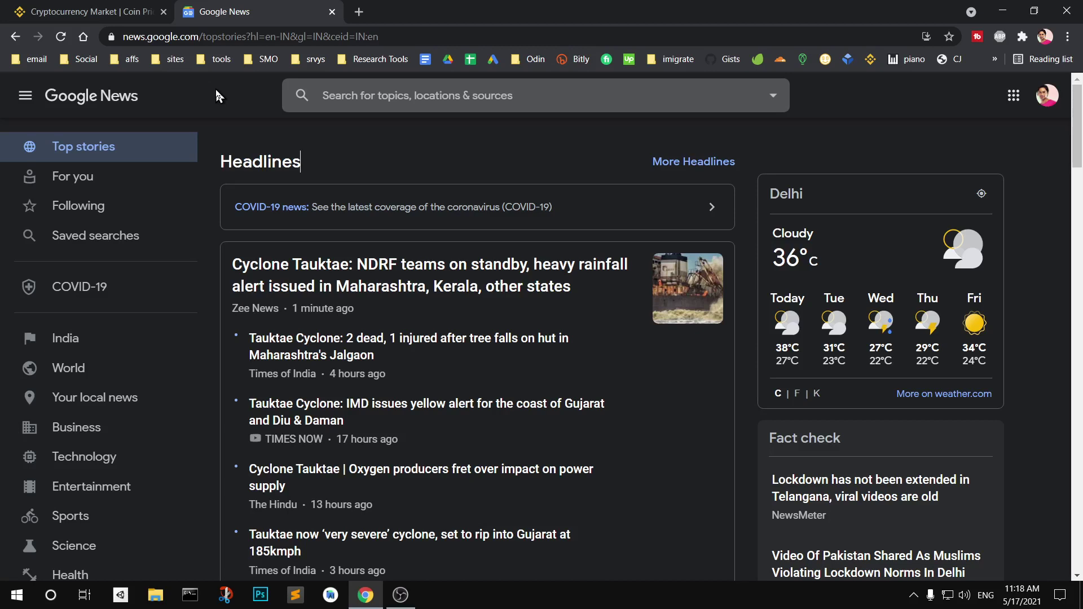
Bring up the topic search suggestions twice, dismissing them each time without searching.
key(slash)
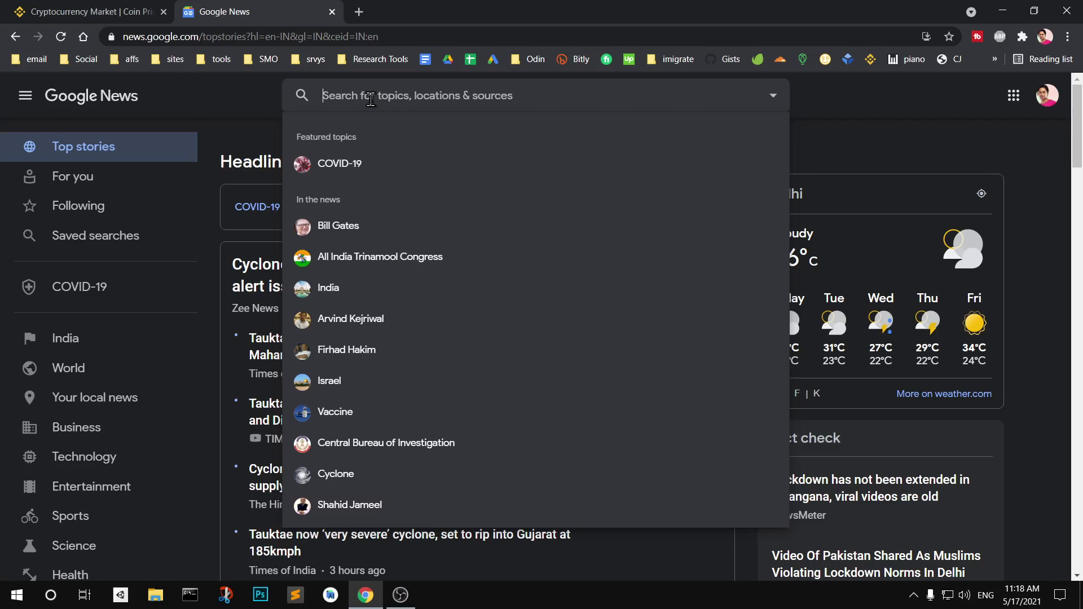
click(248, 104)
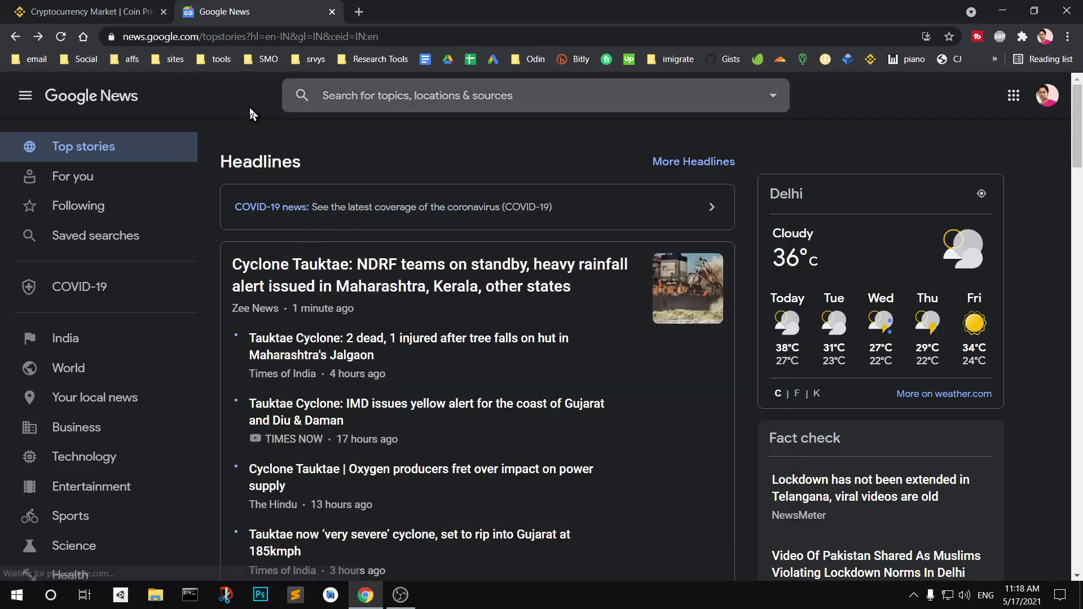
click(212, 7)
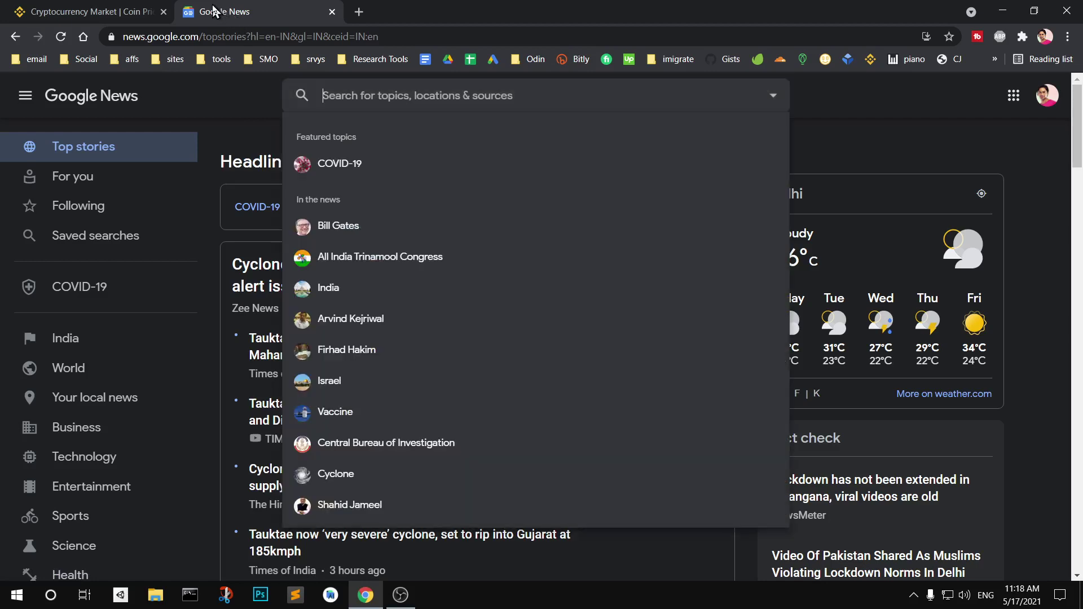
click(176, 101)
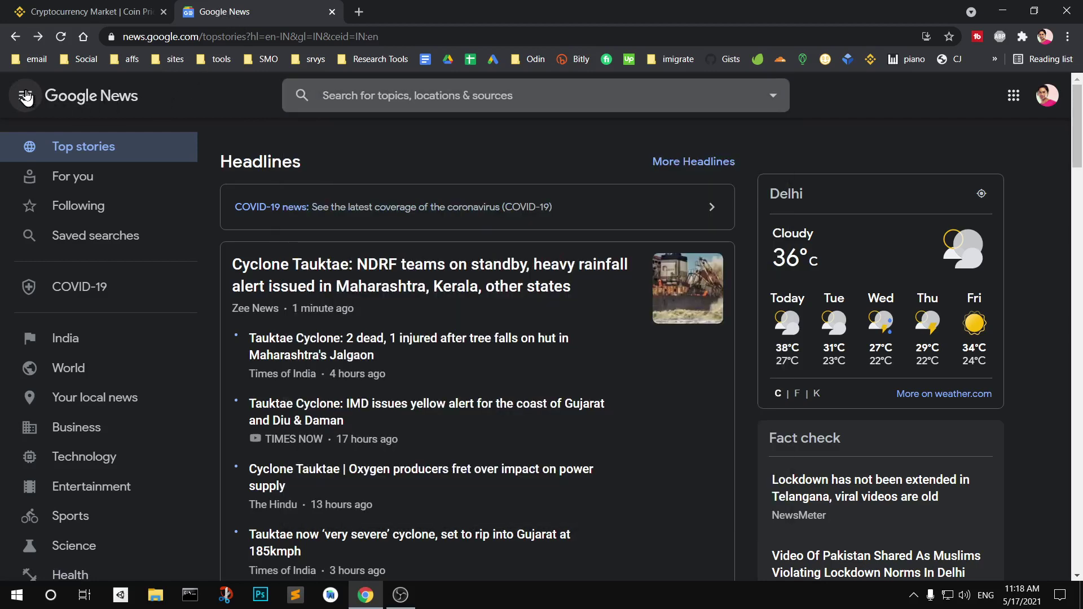
Reload the Google News home page, and collapse and re-expand the section sidebar.
click(116, 98)
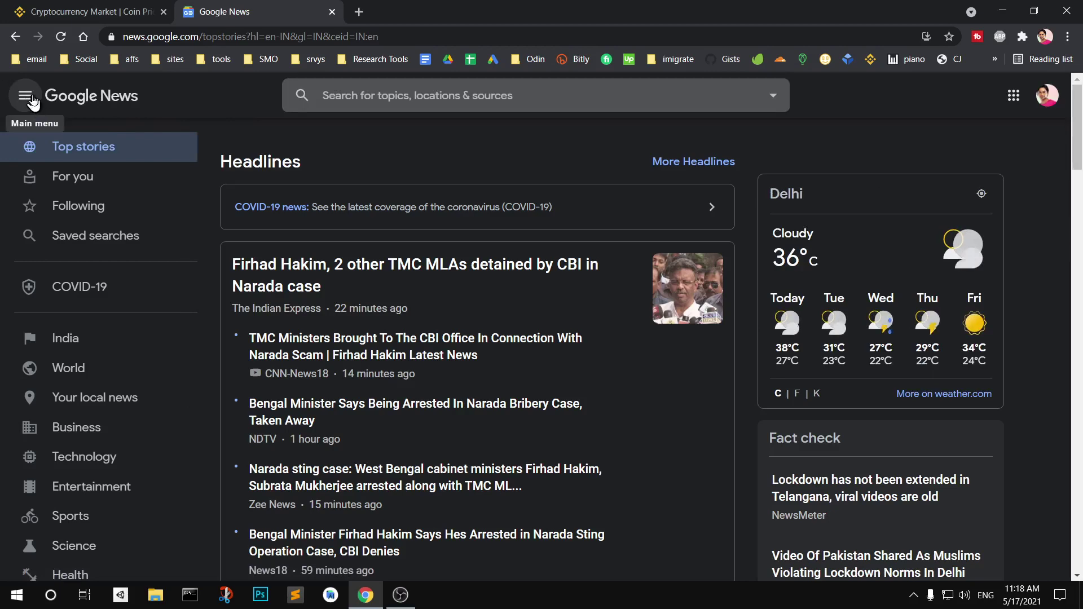
click(32, 100)
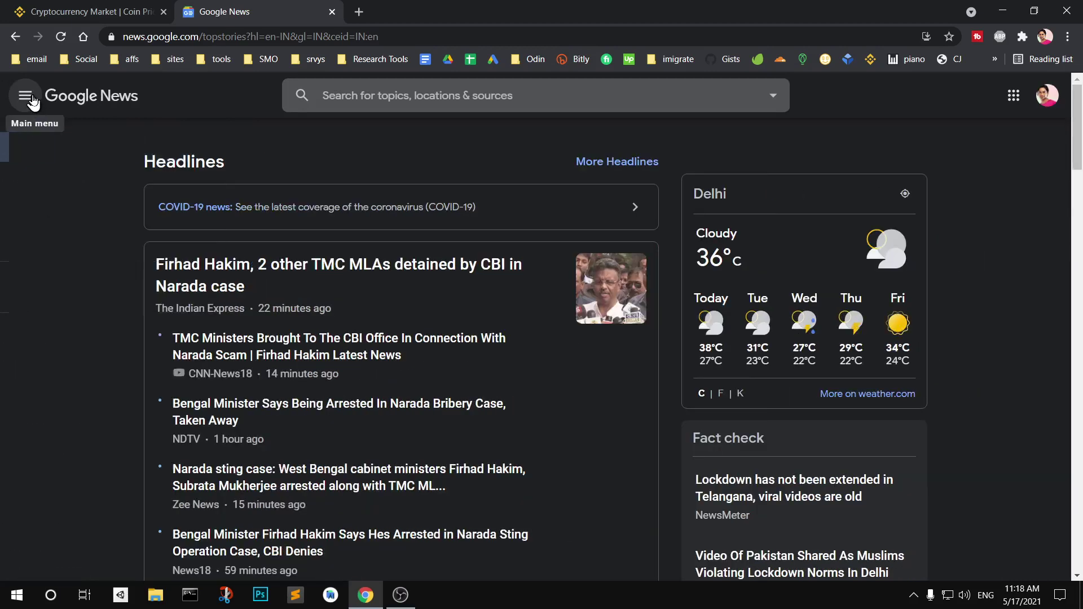
click(32, 101)
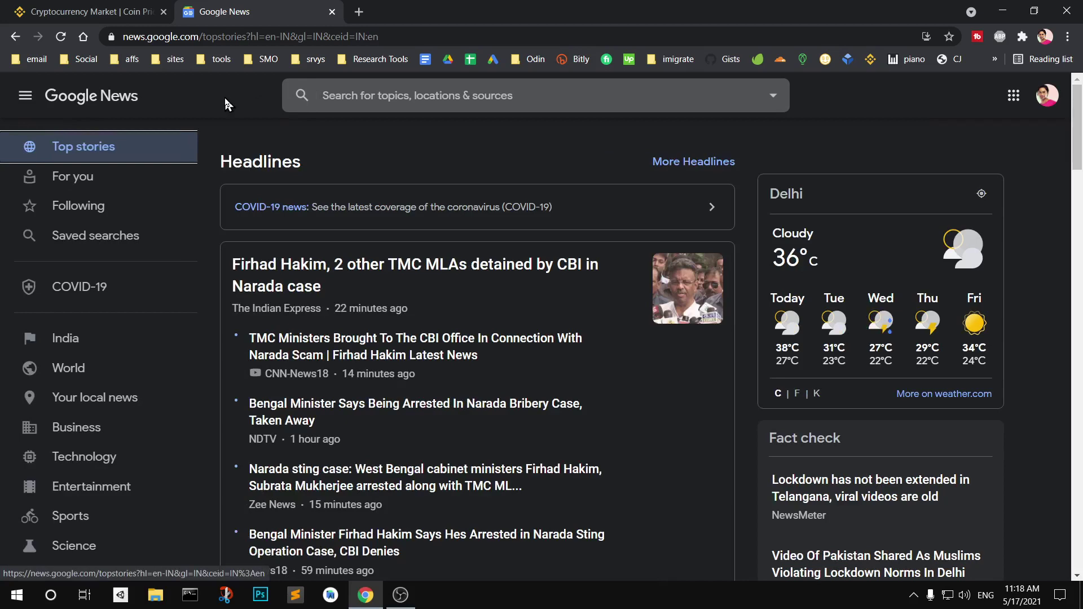
Move the keyboard focus to the account picture, open the Google Account panel and close it again.
key(shift+Tab)
key(Return)
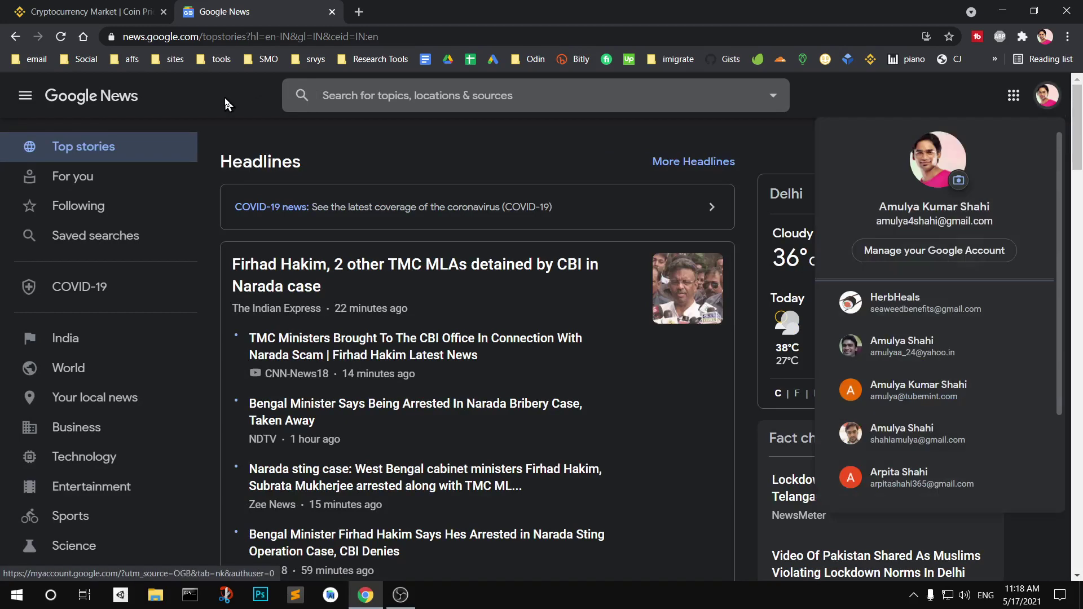
key(Escape)
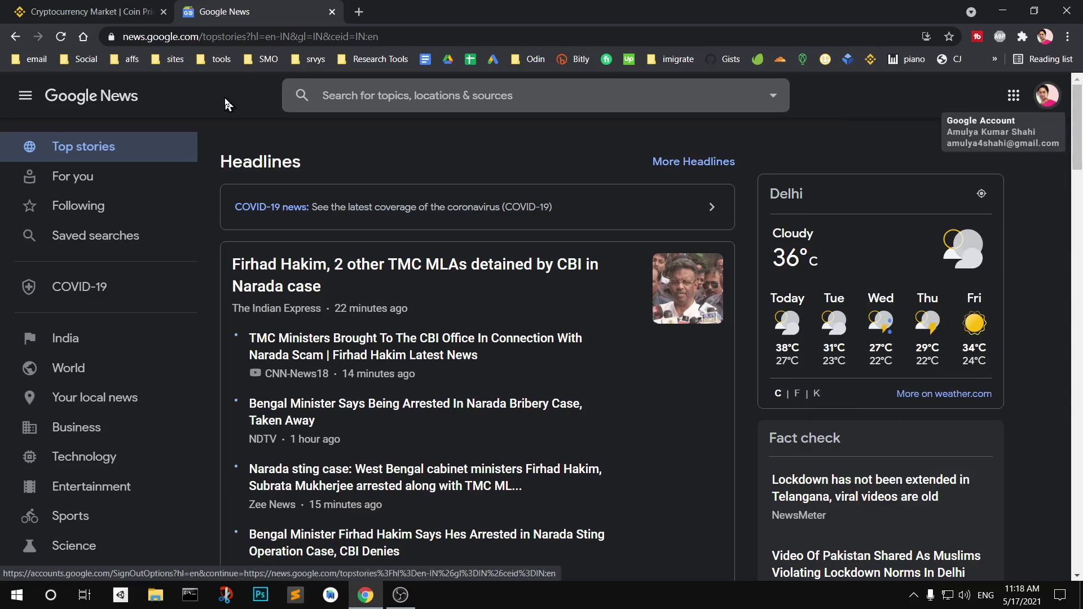
Move the keyboard focus across the header controls to the main menu control, and use it to collapse and re-expand the sidebar.
key(Tab)
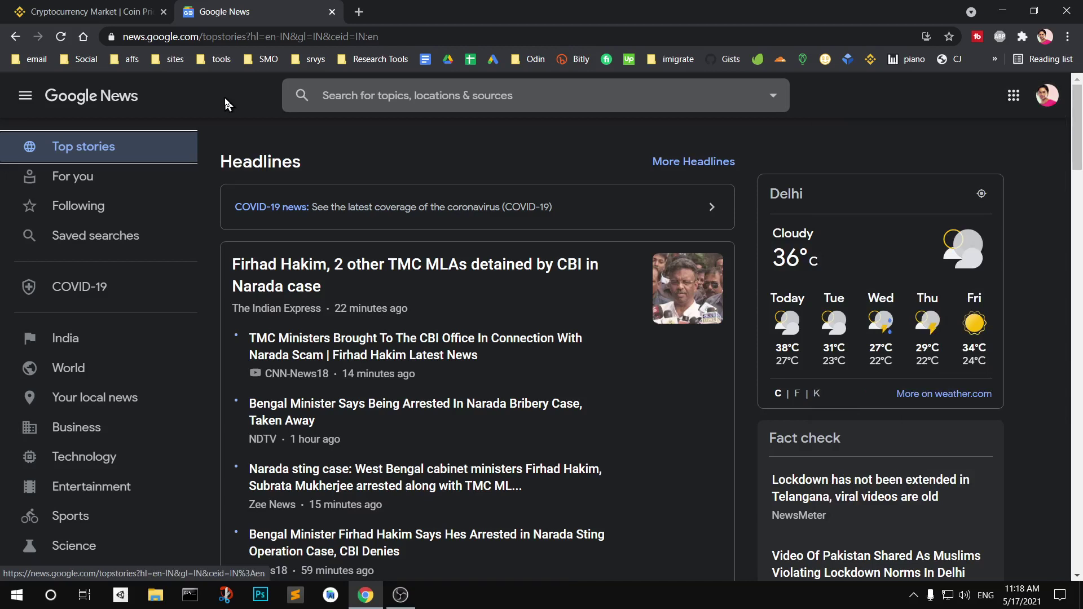
key(shift+Tab)
key(shift+Tab)
key(shift+Tab)
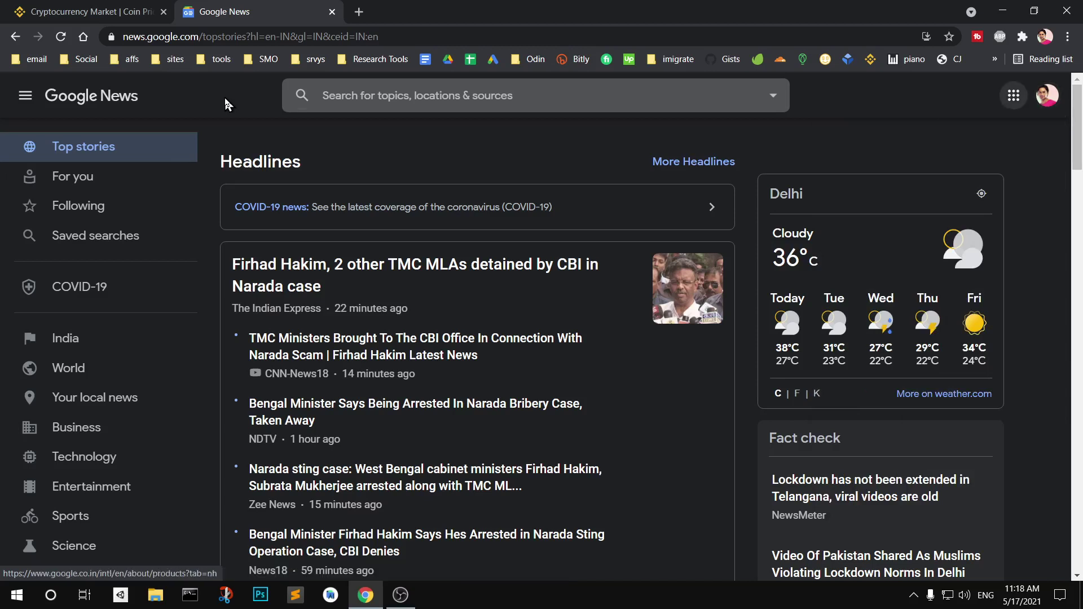
key(Tab)
key(Tab)
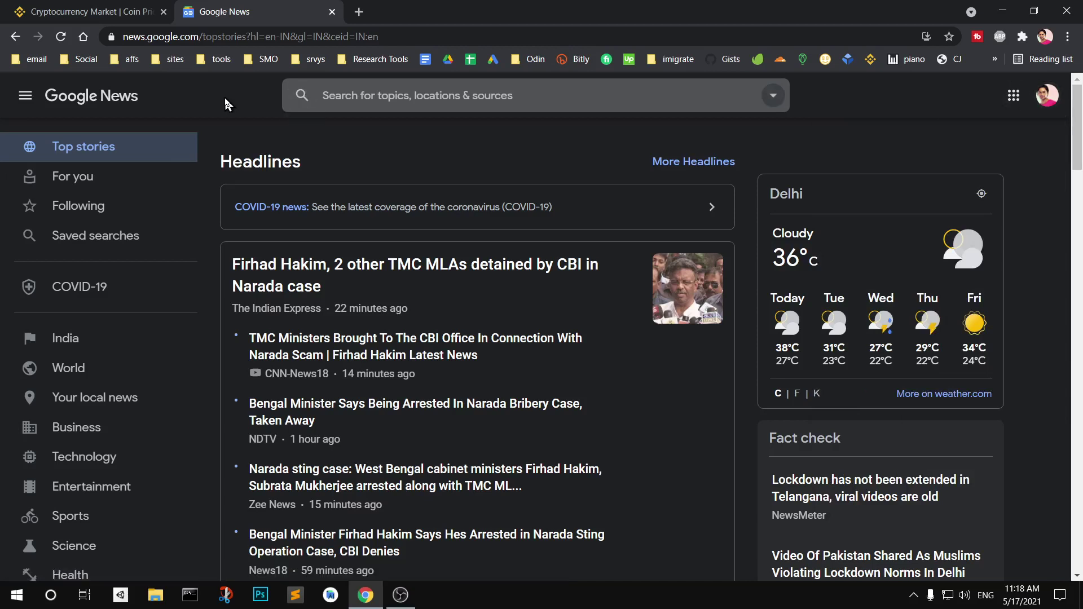
key(shift+Tab)
key(shift+Tab)
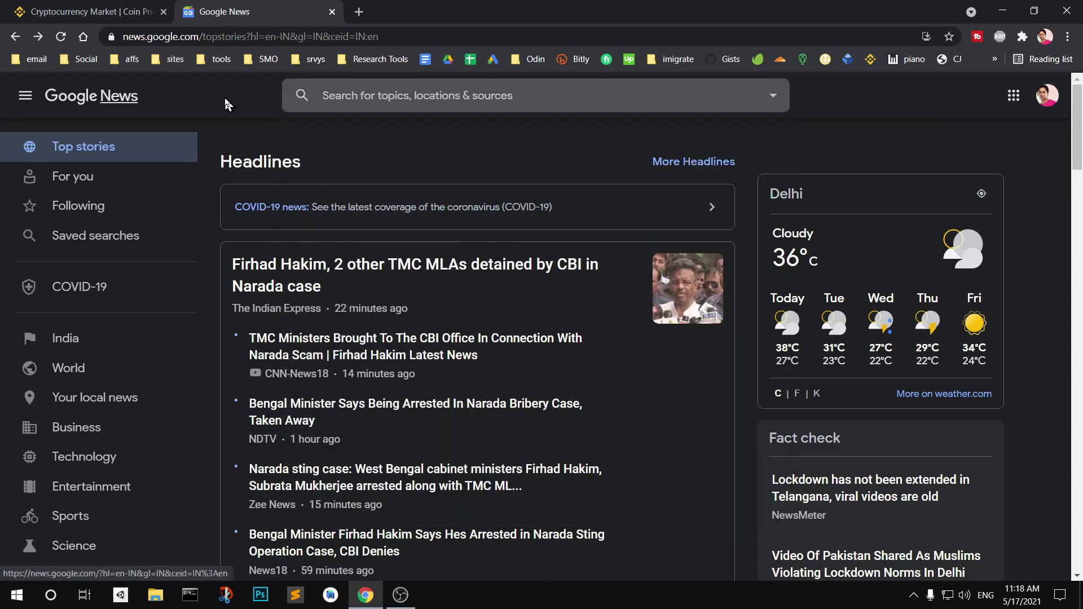
key(shift+Tab)
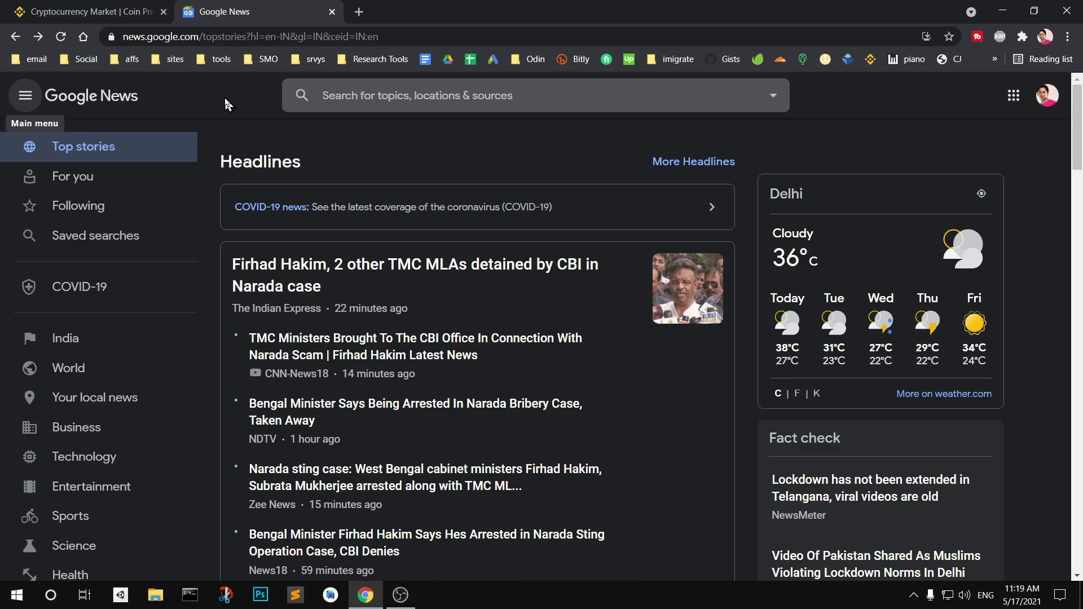
key(Return)
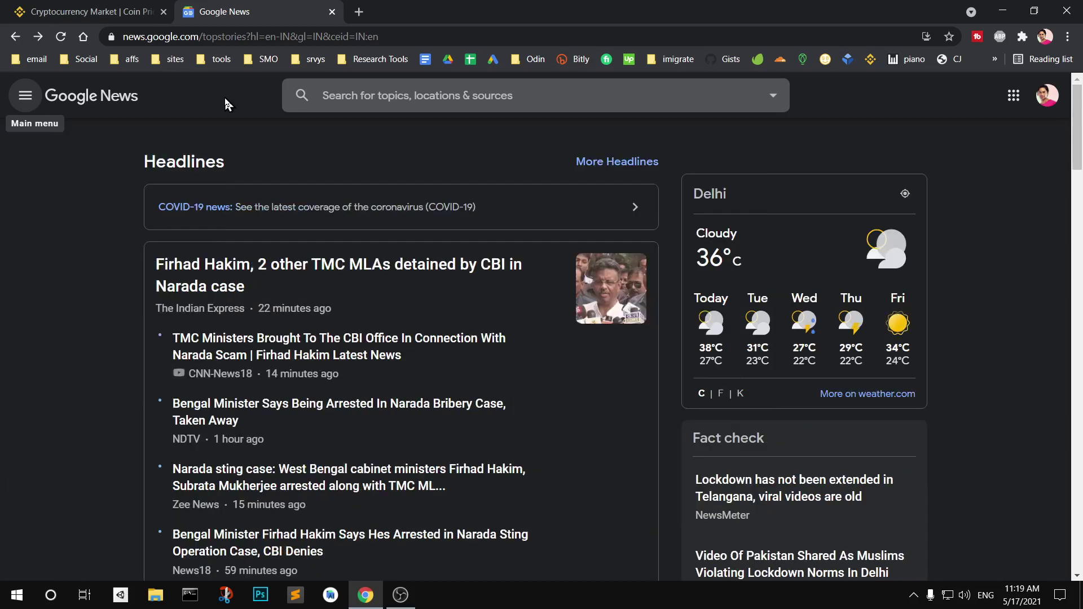
key(Return)
Move the keyboard focus down through the sidebar sections to the Settings entry.
key(Tab)
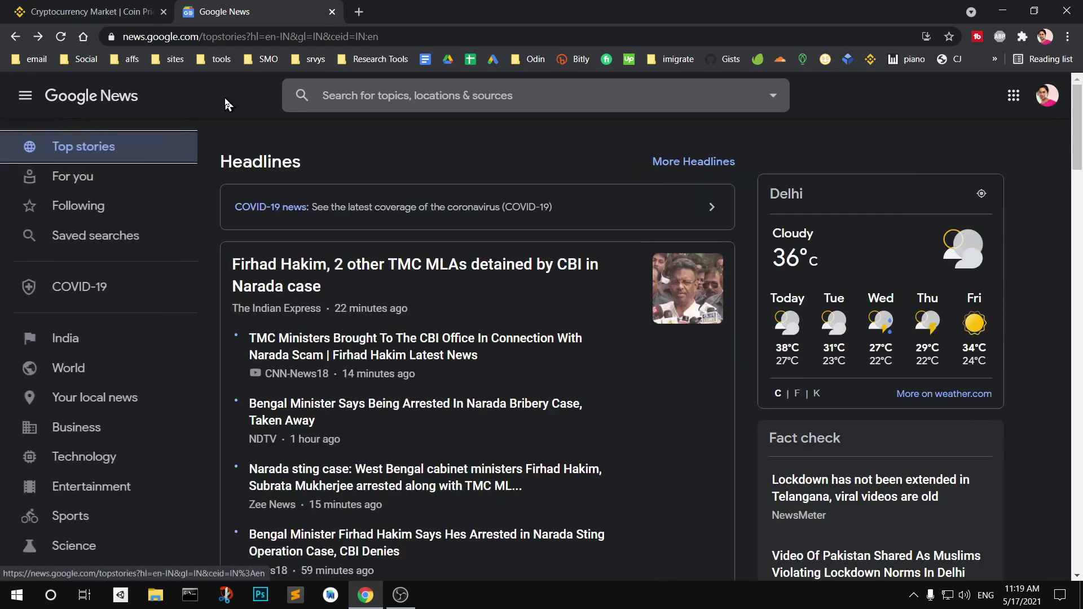
key(Tab)
key(Tab)
key(Tab)
key(Tab)
key(Tab)
key(Tab)
key(Tab)
key(Tab)
key(Tab)
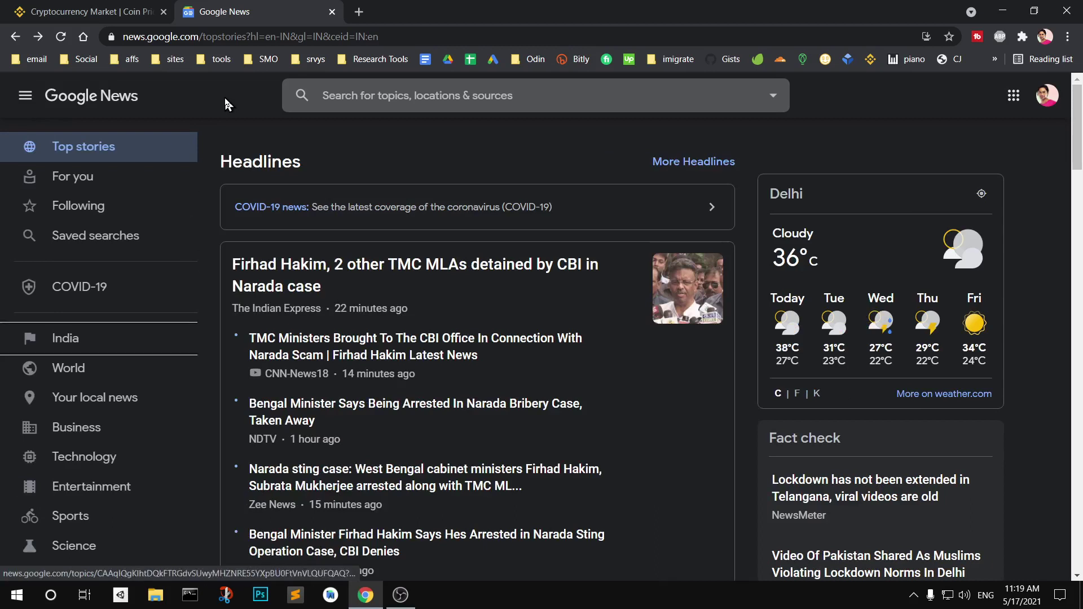
key(Tab)
key(Tab)
key(Tab)
key(Tab)
key(Tab)
key(Tab)
key(Tab)
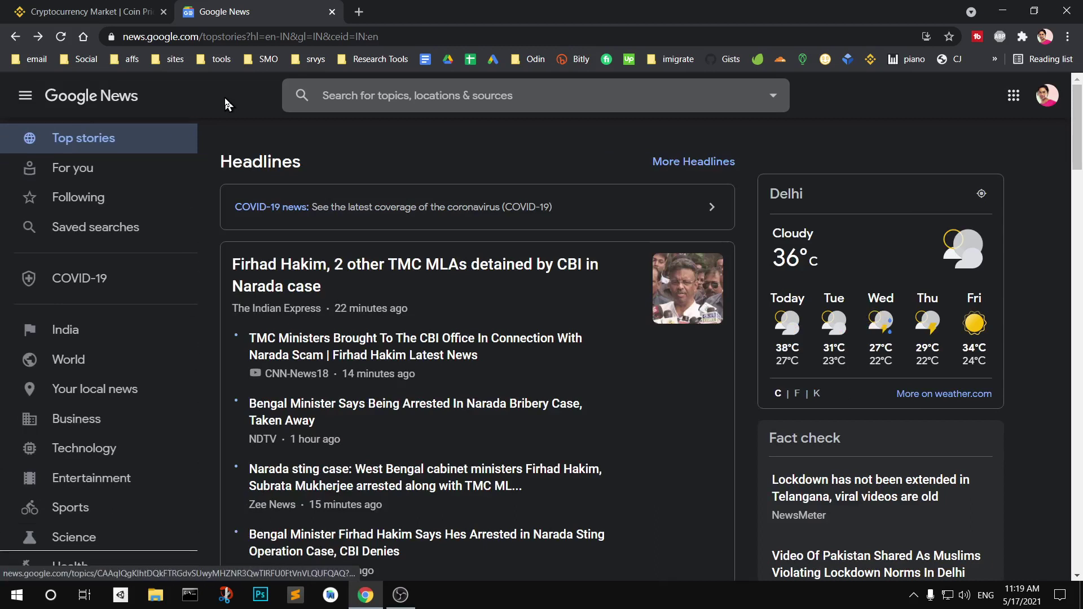
key(shift+Tab)
key(shift+Tab)
key(shift+Tab)
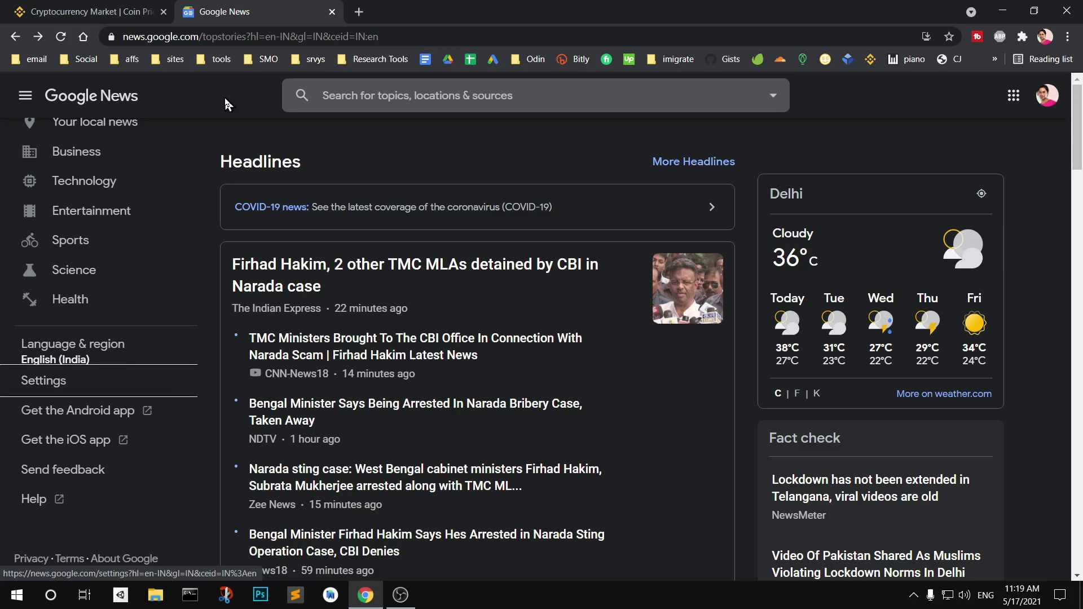
Open the Health section, and move the keyboard focus down its sidebar to the COVID-19 entry.
key(Return)
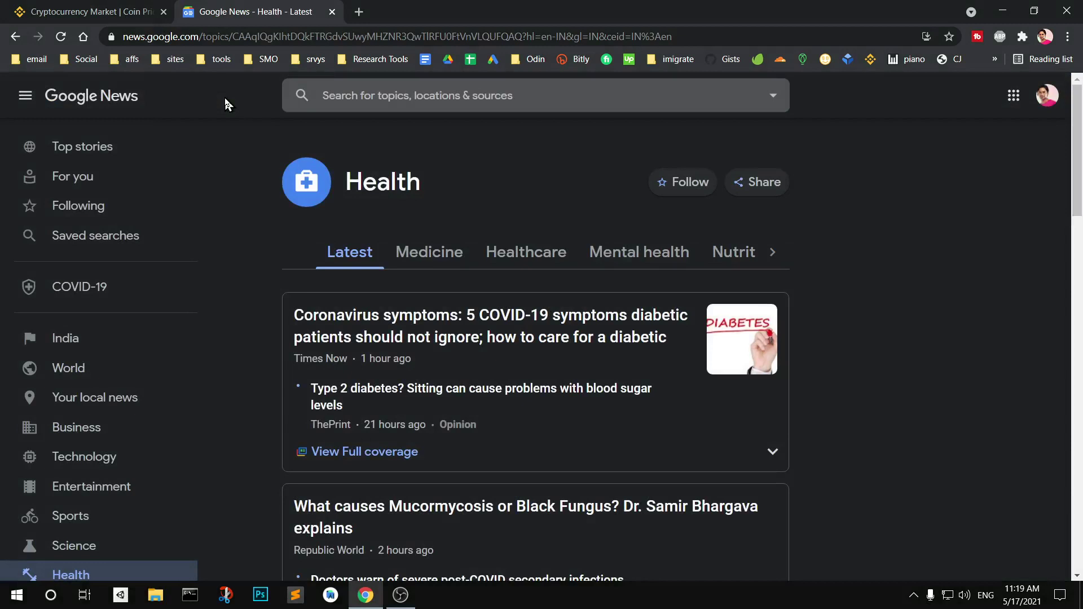
key(Tab)
key(Tab)
key(Tab)
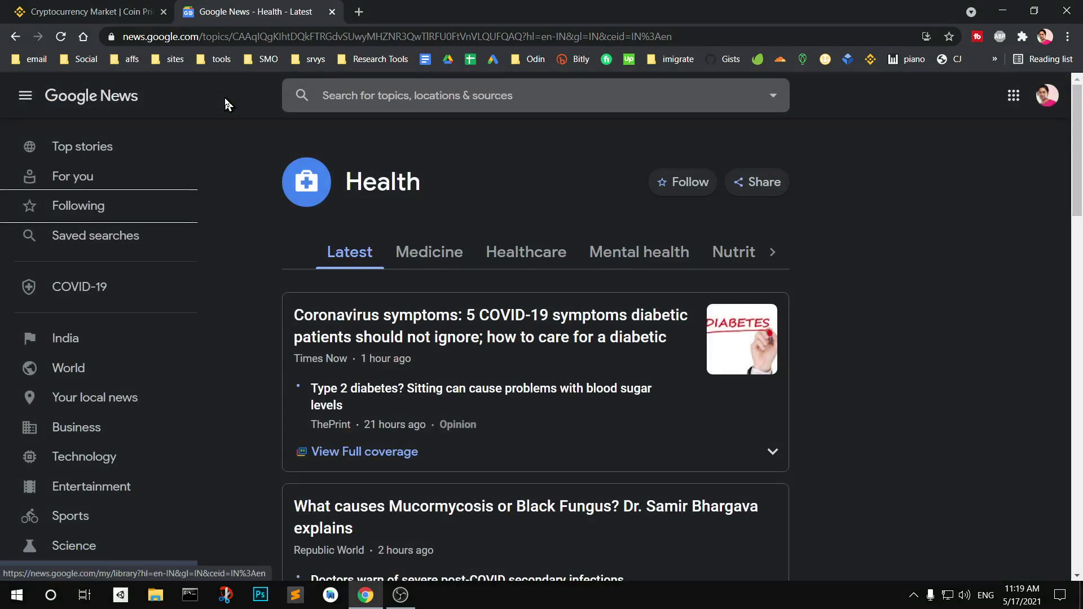
key(Tab)
Move the keyboard focus down the sidebar from COVID-19, past Technology, Entertainment and Science, to the Get the Android app link.
key(Tab)
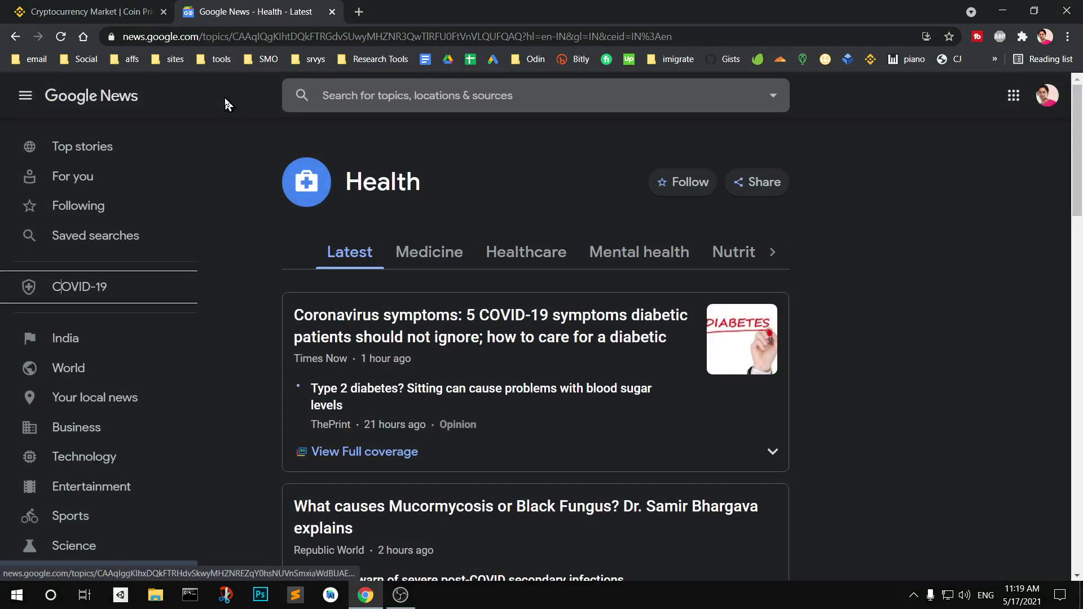
key(Tab)
key(Tab)
key(Tab)
key(Tab)
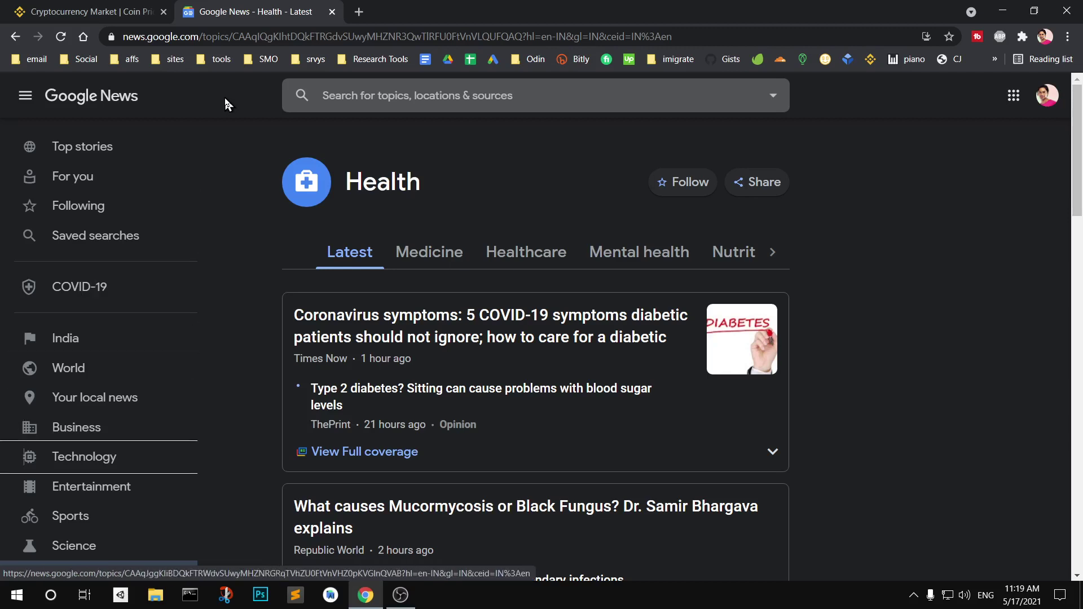
key(Tab)
key(Tab)
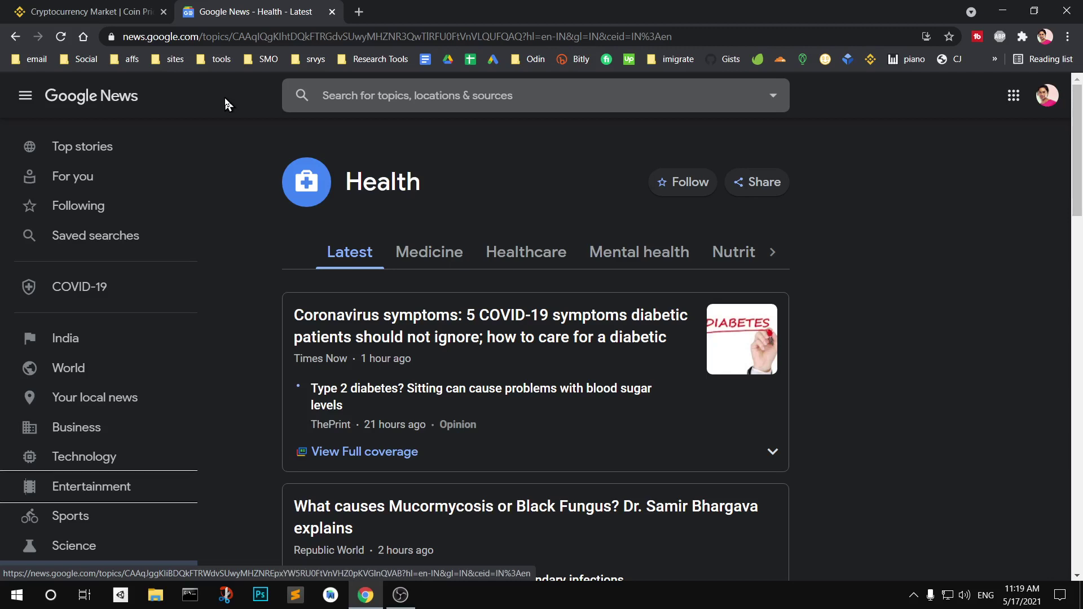
key(Tab)
key(Tab)
key(Tab)
key(Tab)
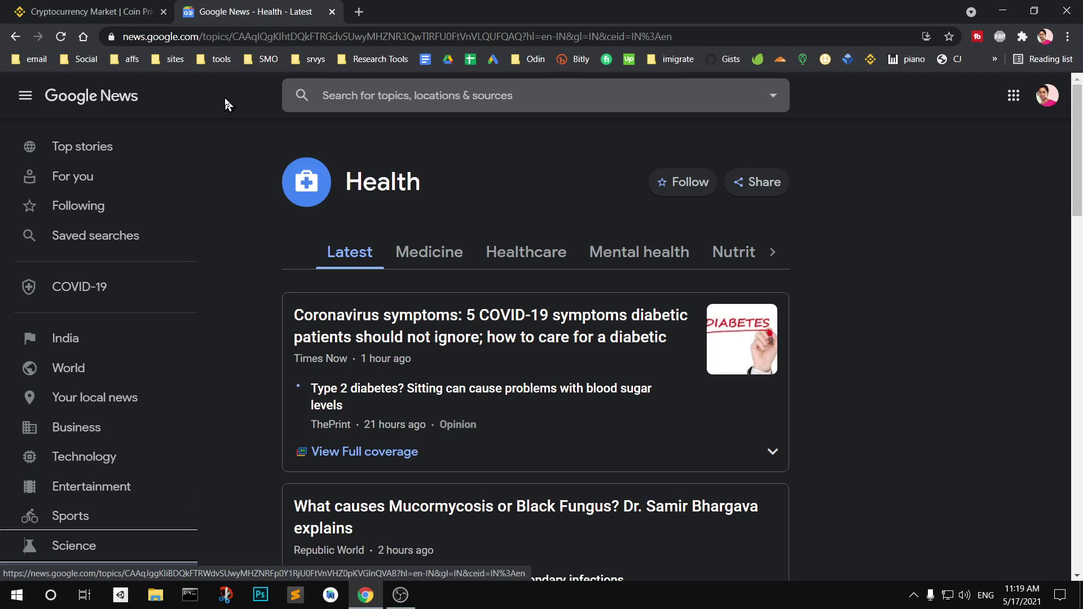
key(Down)
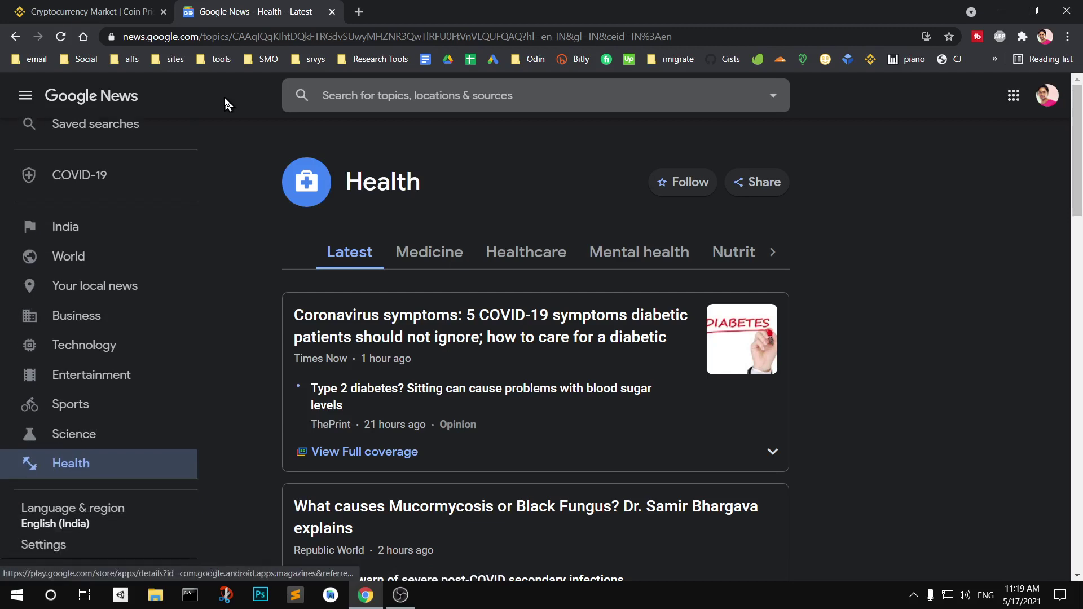
Move the keyboard focus back up the sidebar, past Science, to the India entry.
key(Up)
key(Up)
key(Up)
key(Up)
key(shift+Tab)
key(shift+Tab)
key(shift+Tab)
key(shift+Tab)
key(shift+Tab)
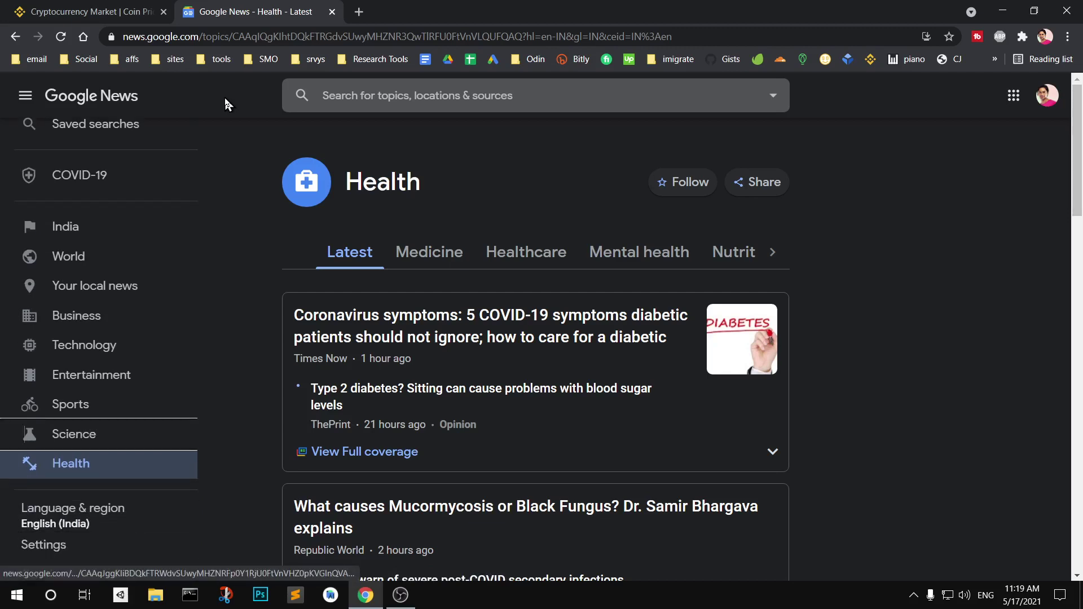
key(shift+Tab)
key(shift+Tab)
key(shift+Tab)
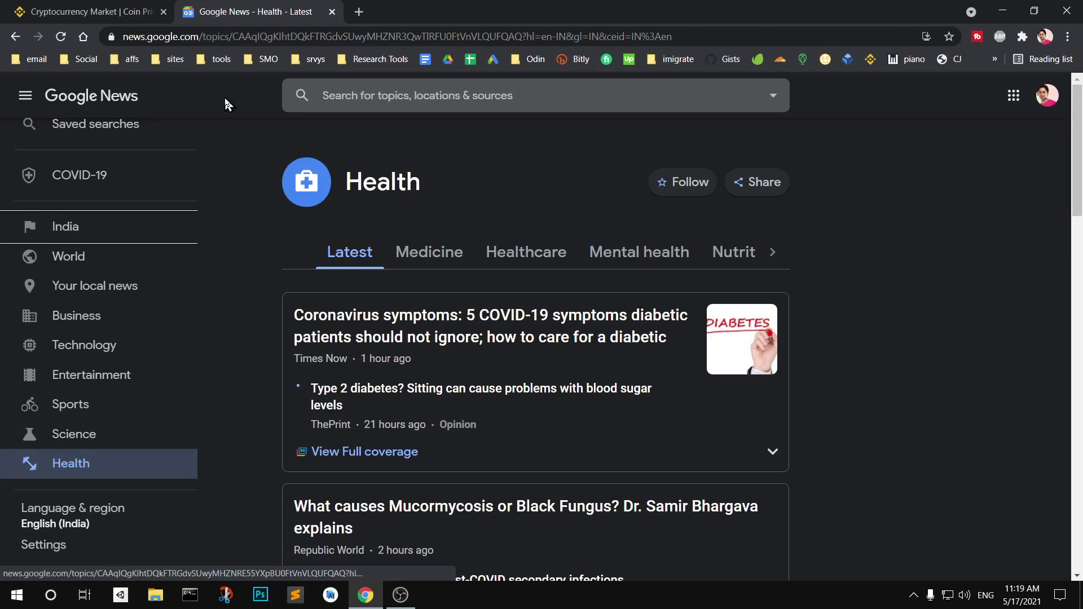
Browse down the Health stories, then jump the caret to Top stories at the sidebar's start and to About Google at its end.
key(Left)
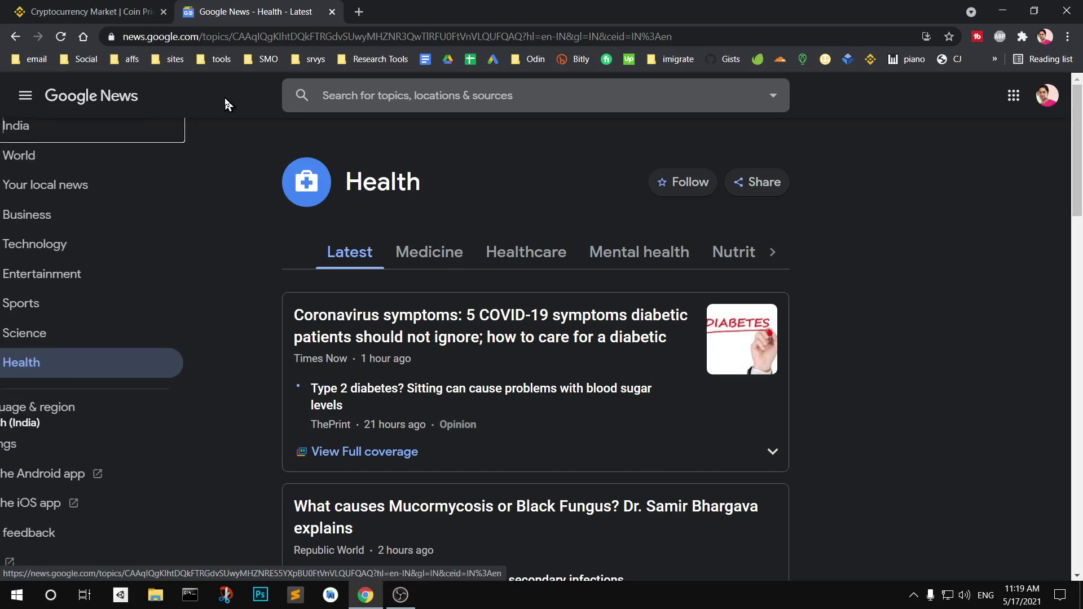
scroll(227, 104, down, 10)
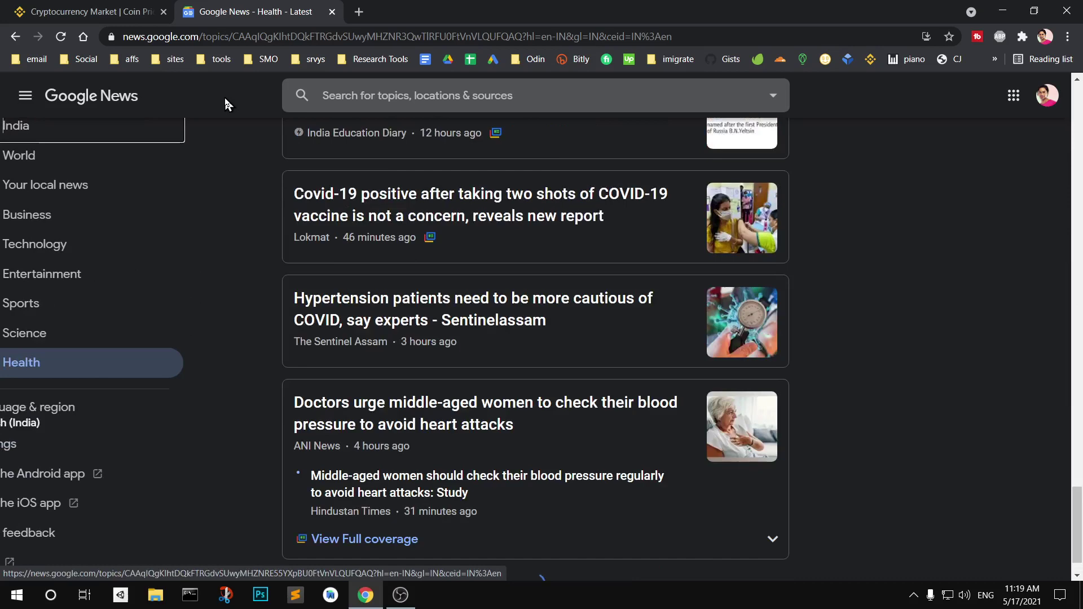
key(ctrl+Home)
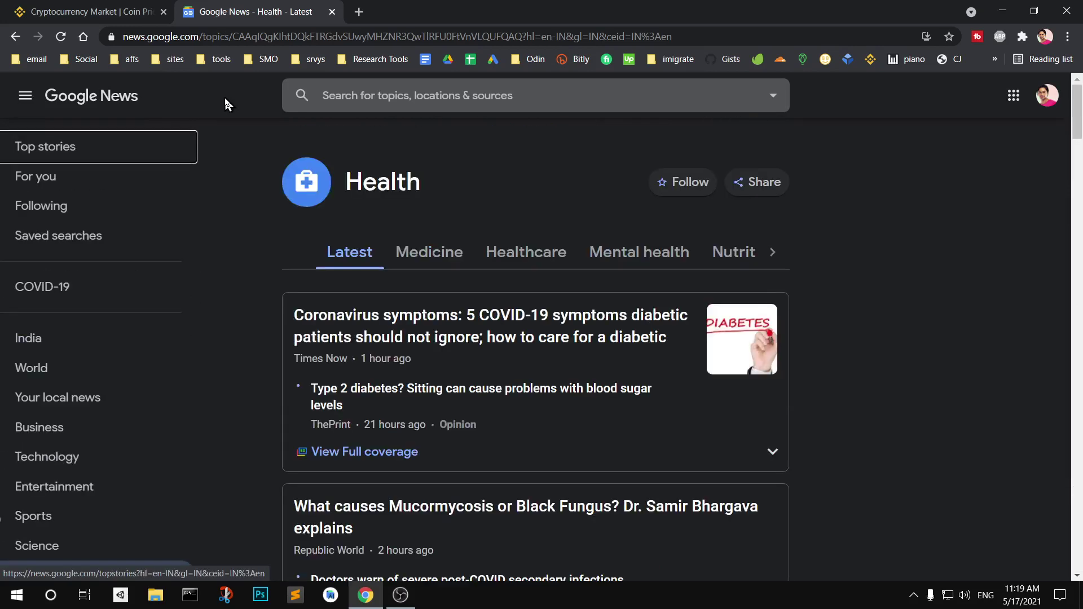
key(ctrl+End)
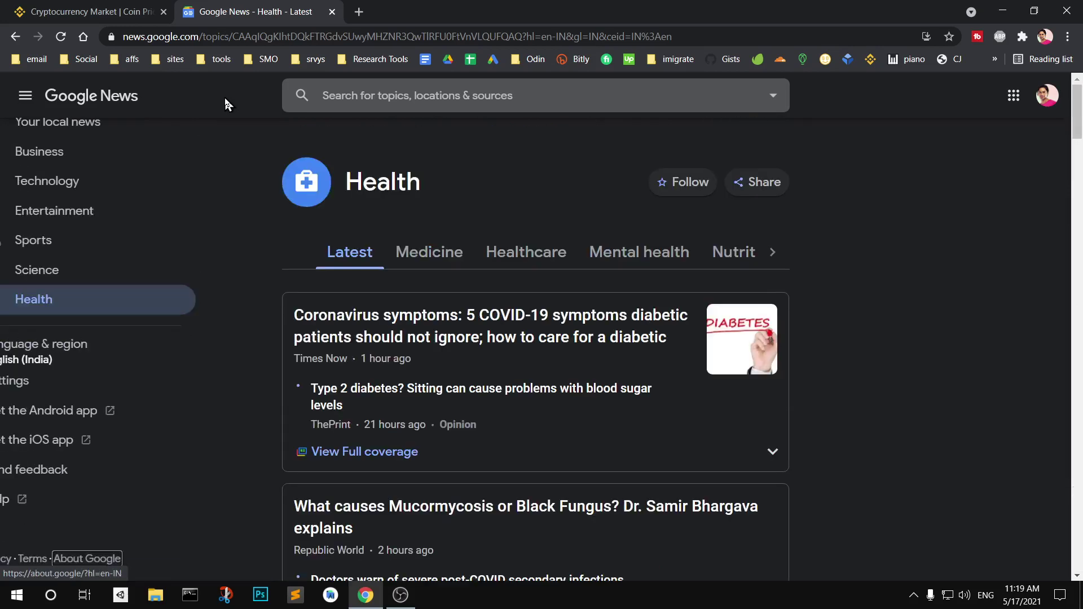
Move the caret back and forth around the About Google link, then open its context menu and dismiss it.
key(Home)
key(End)
key(Home)
key(End)
key(Home)
key(End)
key(Tab)
key(shift+Tab)
key(Tab)
key(shift+Tab)
key(shift+F10)
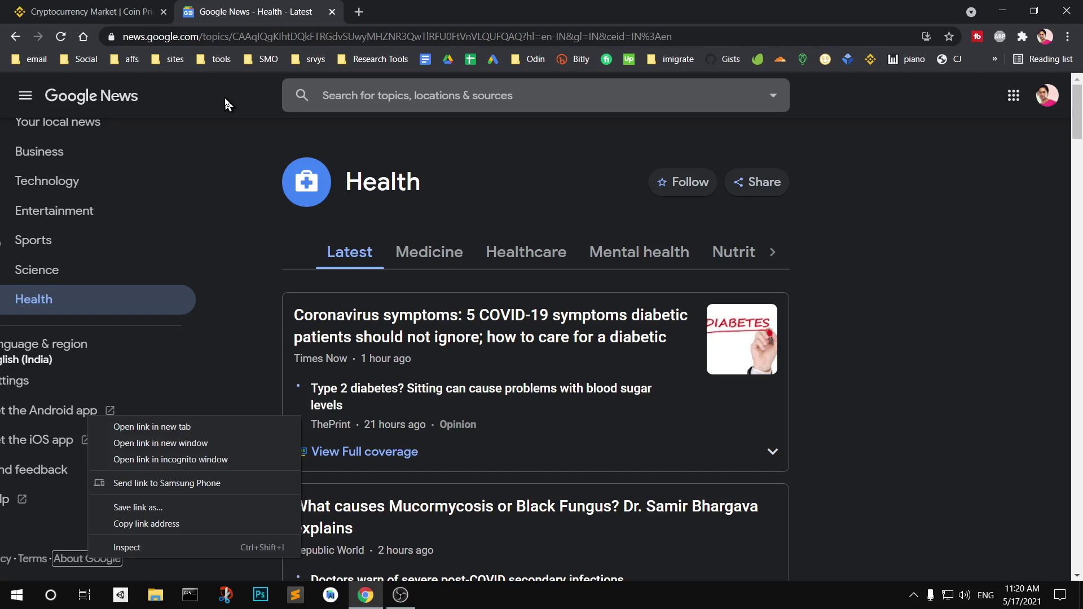
key(Escape)
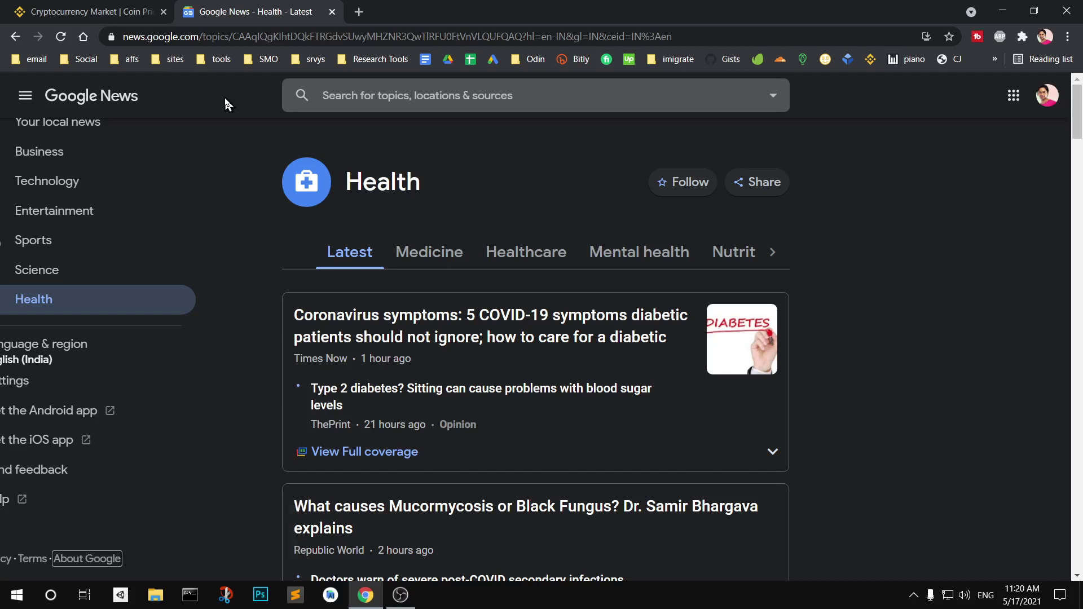
Move the caret from About Google up the sidebar to the Get the iOS app link.
key(Left)
key(Left)
key(Left)
key(Left)
key(Left)
key(Left)
key(Left)
key(Left)
key(Left)
key(Left)
key(Left)
key(Left)
key(Left)
key(Left)
key(Left)
key(Left)
key(Left)
key(Left)
key(Left)
key(Left)
key(Up)
key(Up)
key(Up)
key(Up)
key(Up)
key(Up)
key(Up)
key(Up)
key(Up)
key(Up)
key(Up)
key(Up)
key(Up)
key(Up)
key(Up)
key(Up)
key(Up)
key(Up)
key(Up)
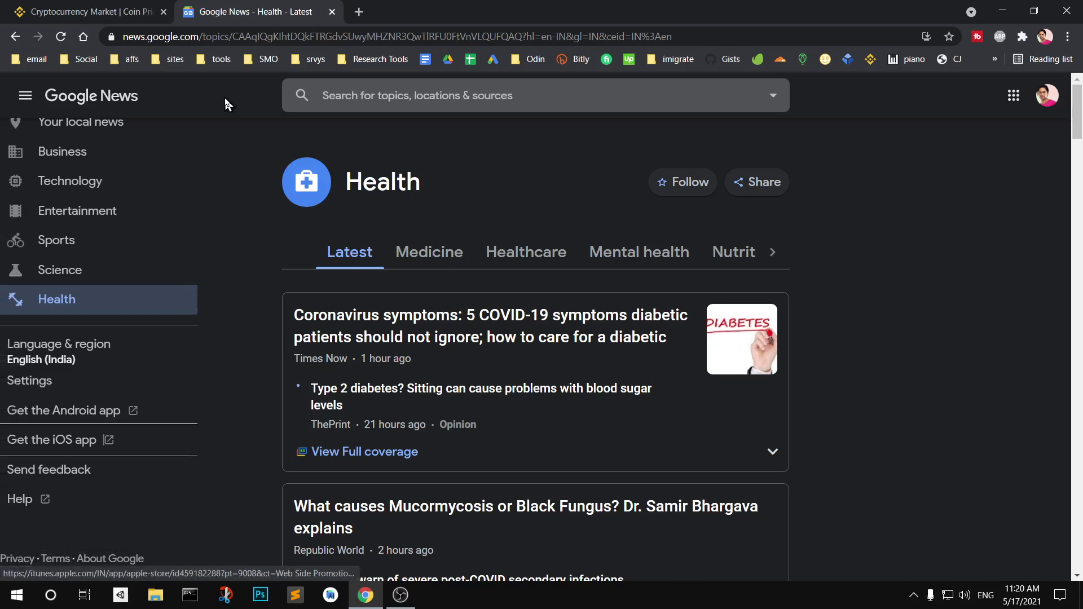
Move the keyboard focus to Science in the sidebar, and go down to the later stories in the Health feed.
key(shift+Tab)
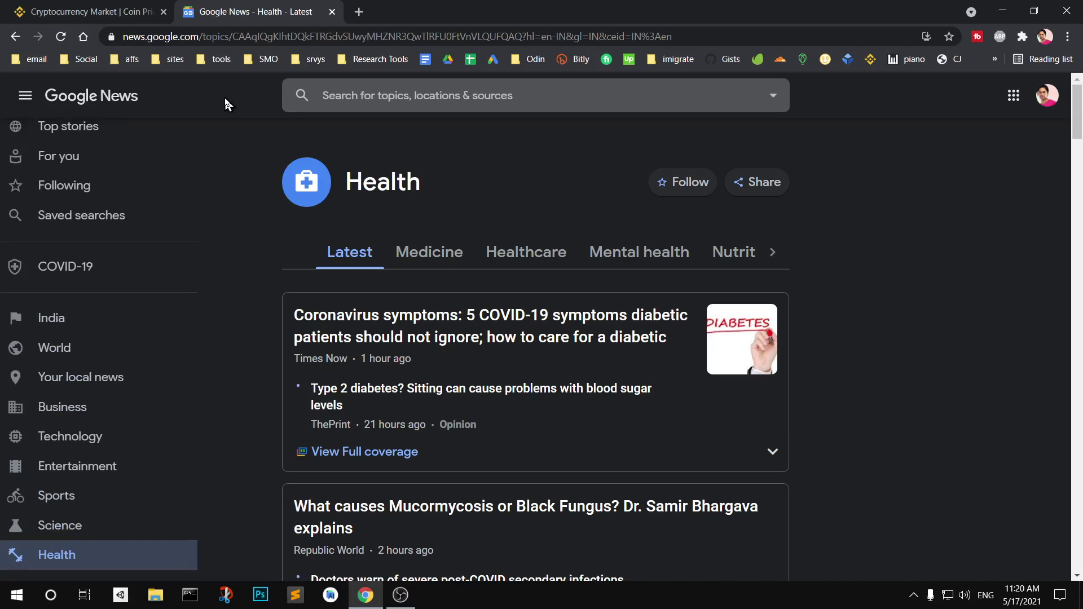
key(Tab)
key(Tab)
key(Tab)
key(Tab)
key(Tab)
key(Tab)
key(Tab)
key(Tab)
key(Tab)
key(Tab)
key(Tab)
key(Tab)
key(Tab)
key(Tab)
key(Tab)
key(Tab)
key(Tab)
key(Tab)
key(Tab)
key(Tab)
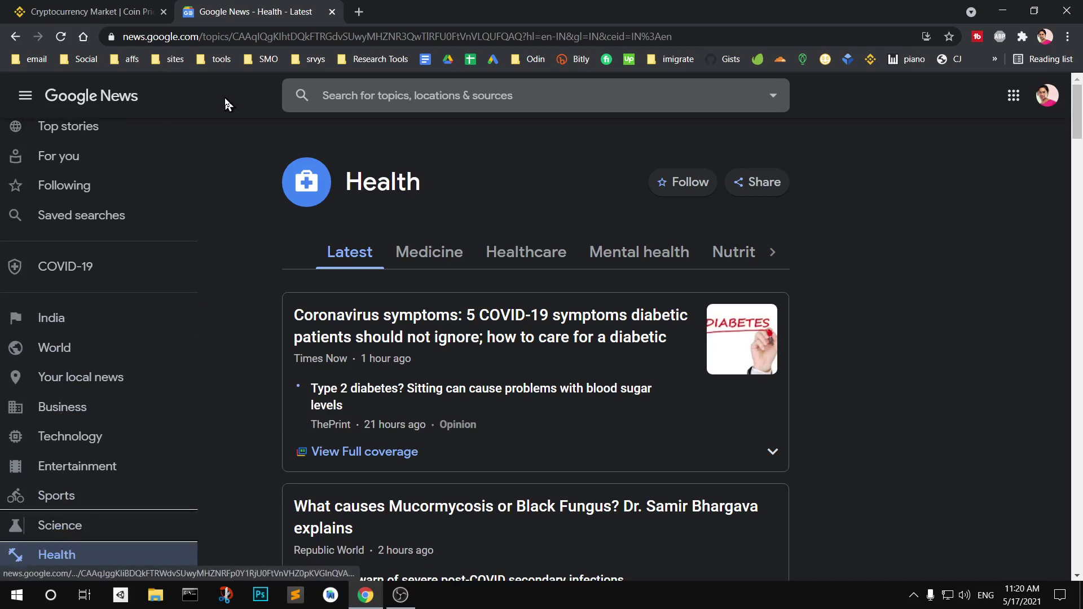
key(Tab)
key(Tab)
key(Tab)
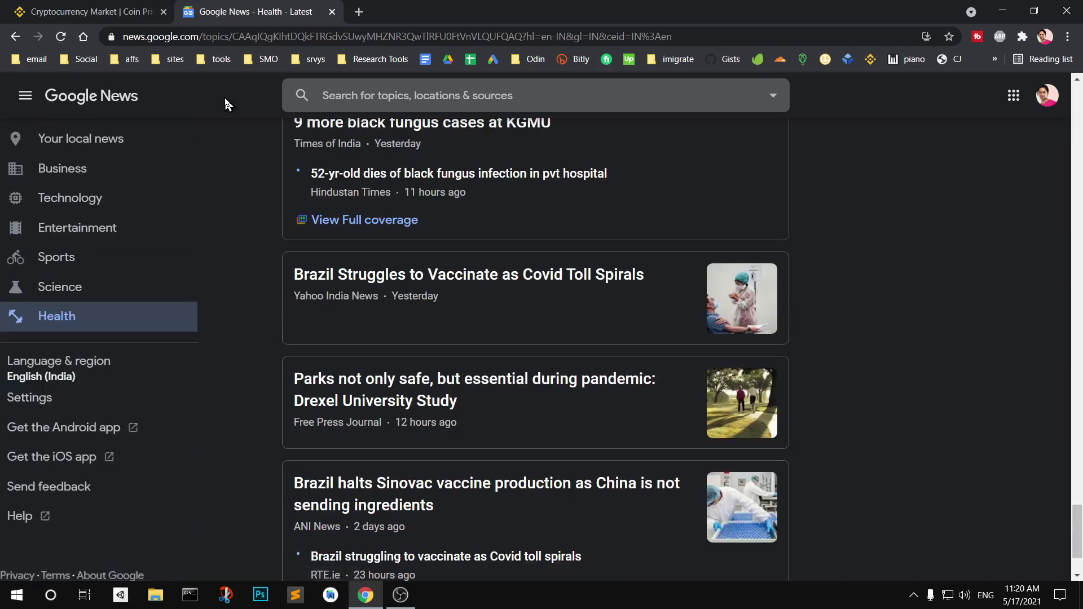
Move the keyboard focus to the sidebar's Help link, and jump to the end of the Health feed to load further stories.
scroll(225, 104, down, 5)
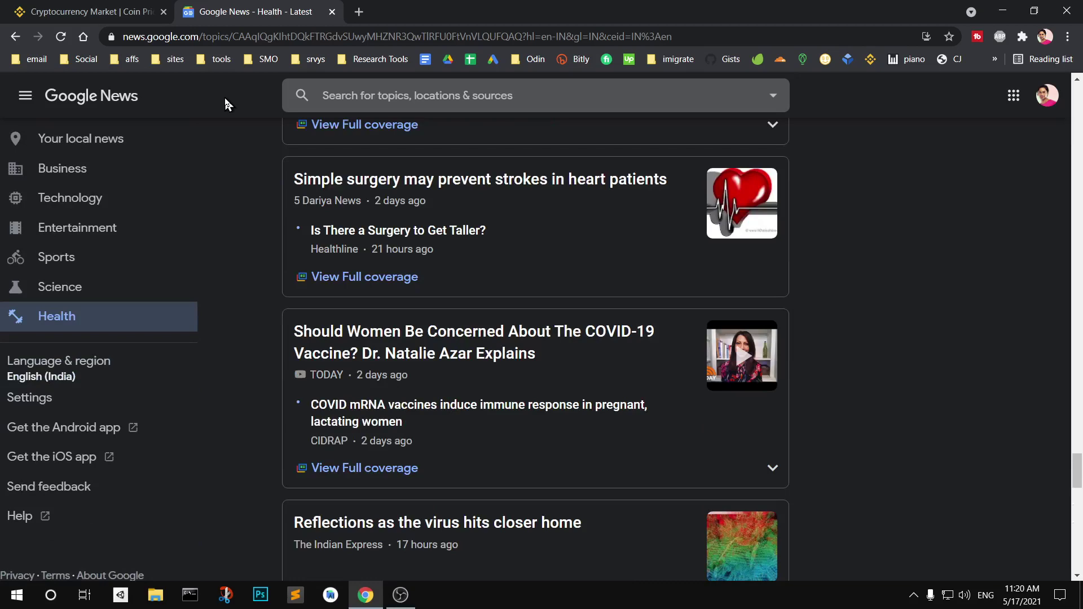
key(Tab)
key(Tab)
key(Tab)
key(Tab)
key(Tab)
key(Tab)
key(Tab)
key(Tab)
key(Tab)
key(Tab)
key(Tab)
key(Tab)
key(Tab)
key(Tab)
key(Tab)
key(Tab)
key(Tab)
key(Tab)
key(Tab)
key(Tab)
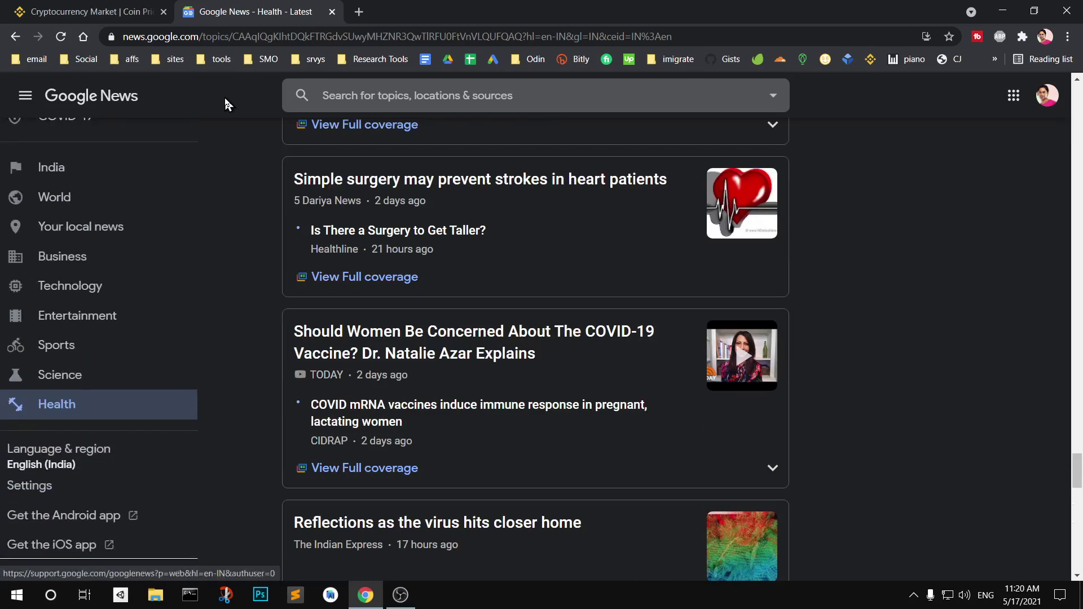
key(Tab)
key(Tab)
key(Tab)
key(Tab)
key(Tab)
key(Tab)
key(End)
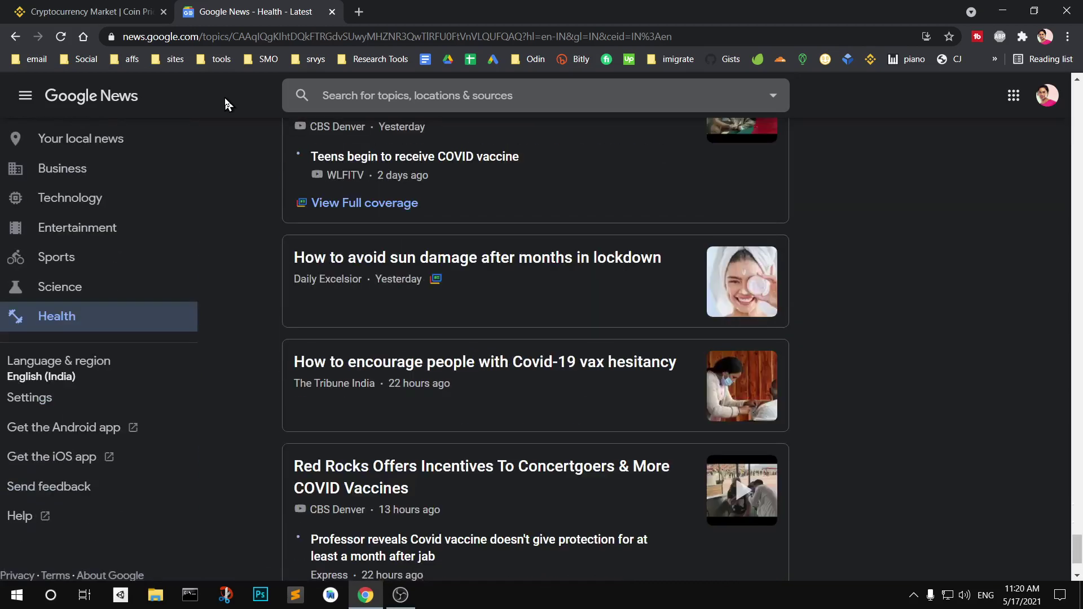
key(End)
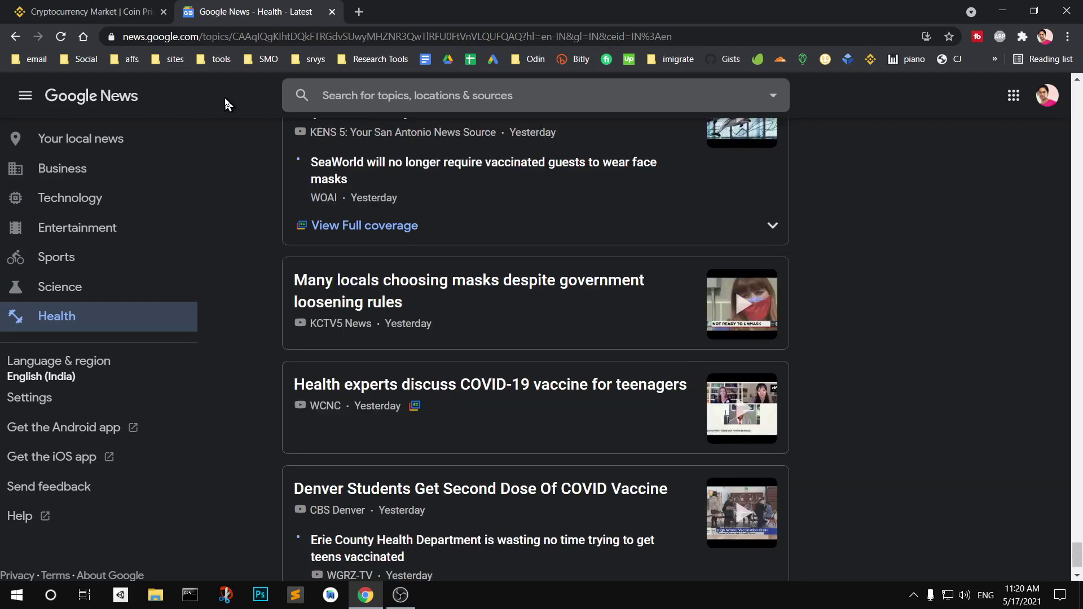